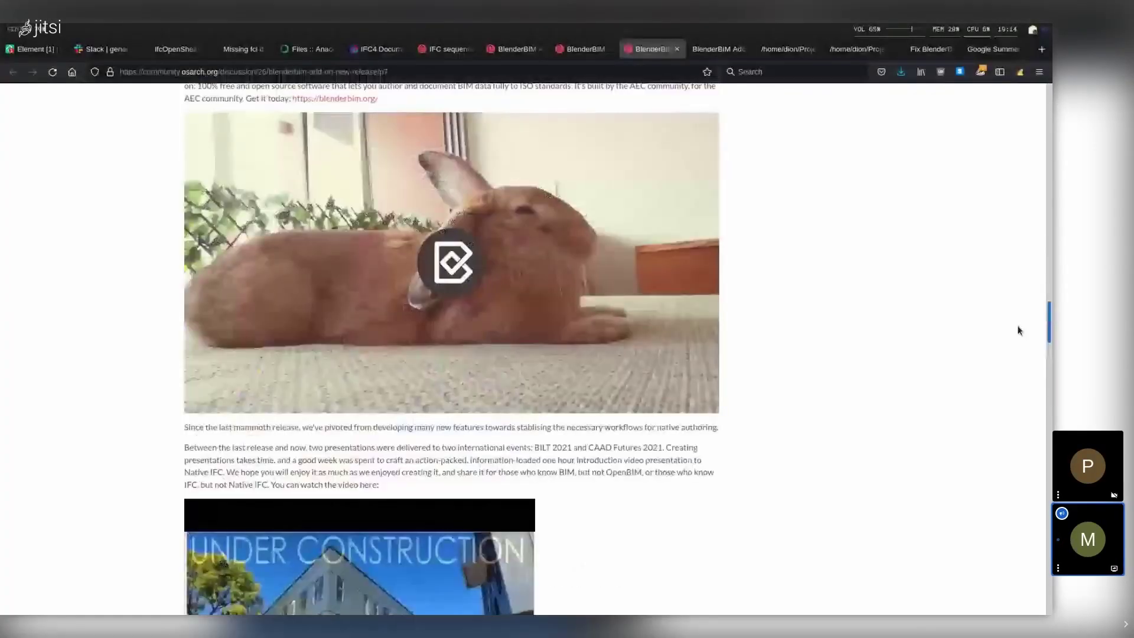
pyautogui.scroll(2, 1020, 325)
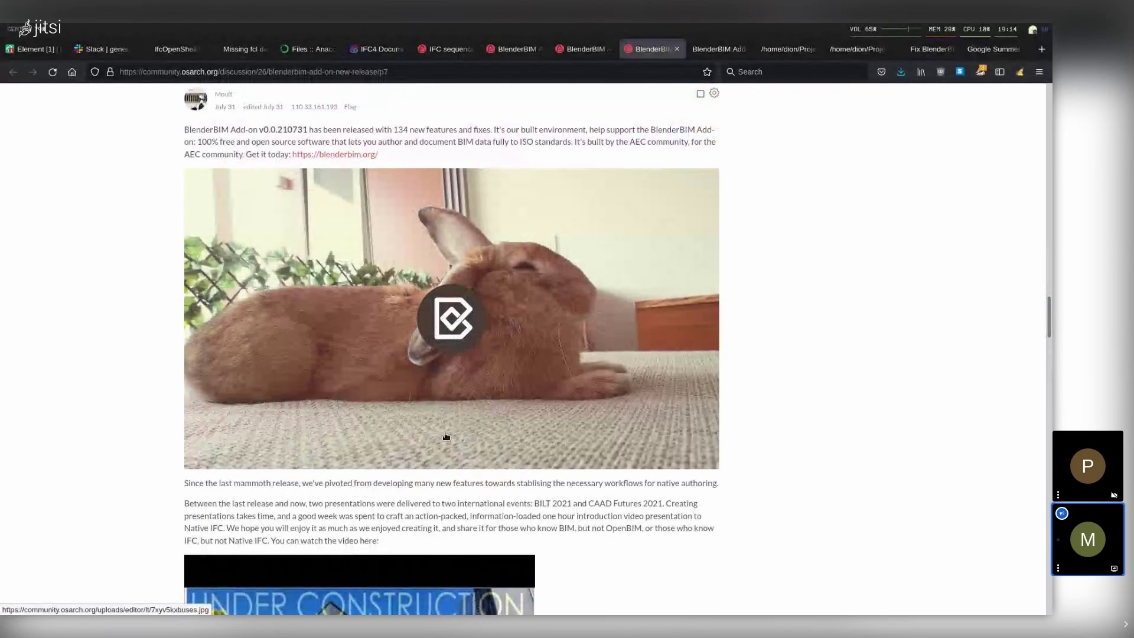
# - Scroll the release post down to the Under Construction video and the undo/redo heading
pyautogui.scroll(-3, 445, 436)
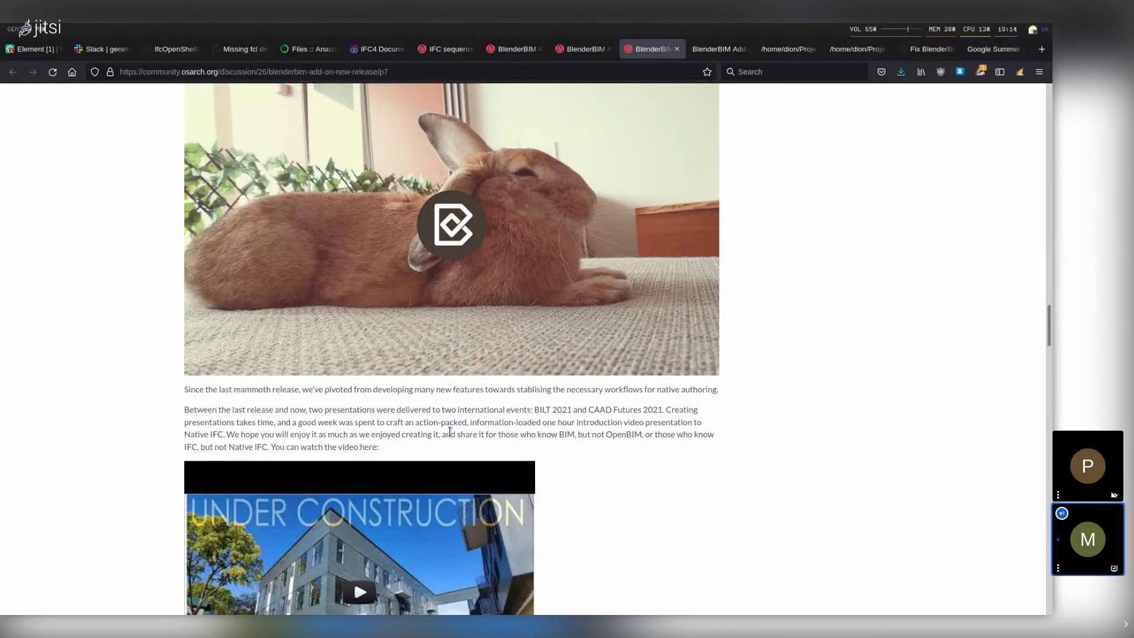
pyautogui.scroll(-1, 450, 432)
pyautogui.scroll(-2, 446, 437)
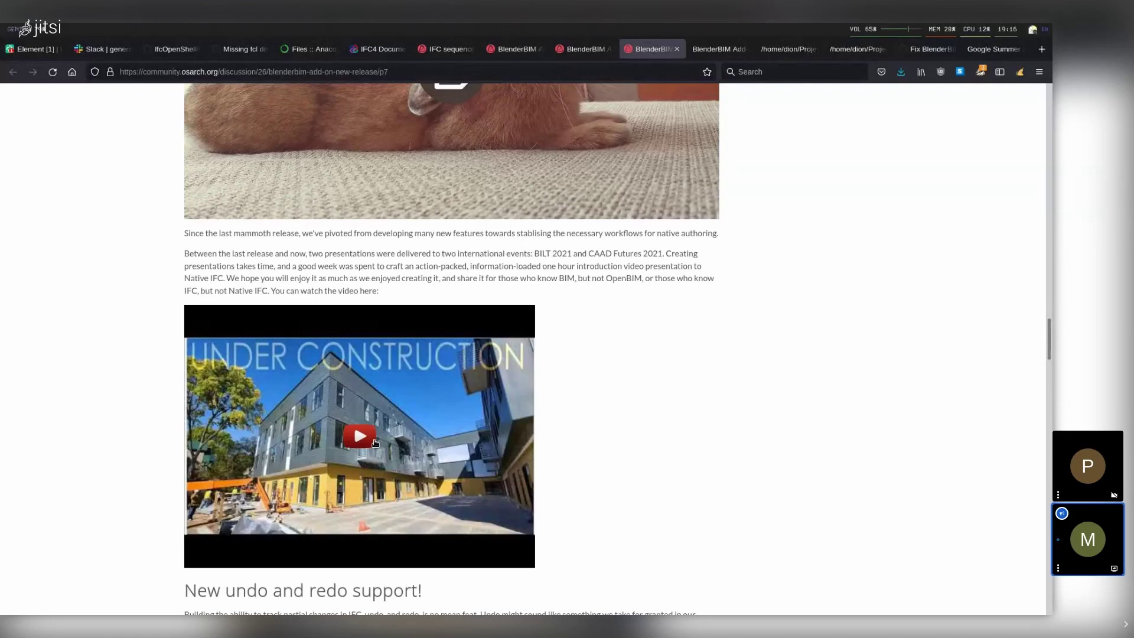
# - Scroll on to the undo/redo, authoring stability and work schedule sections, briefly highlighting the undo/redo heading
pyautogui.scroll(-2, 375, 442)
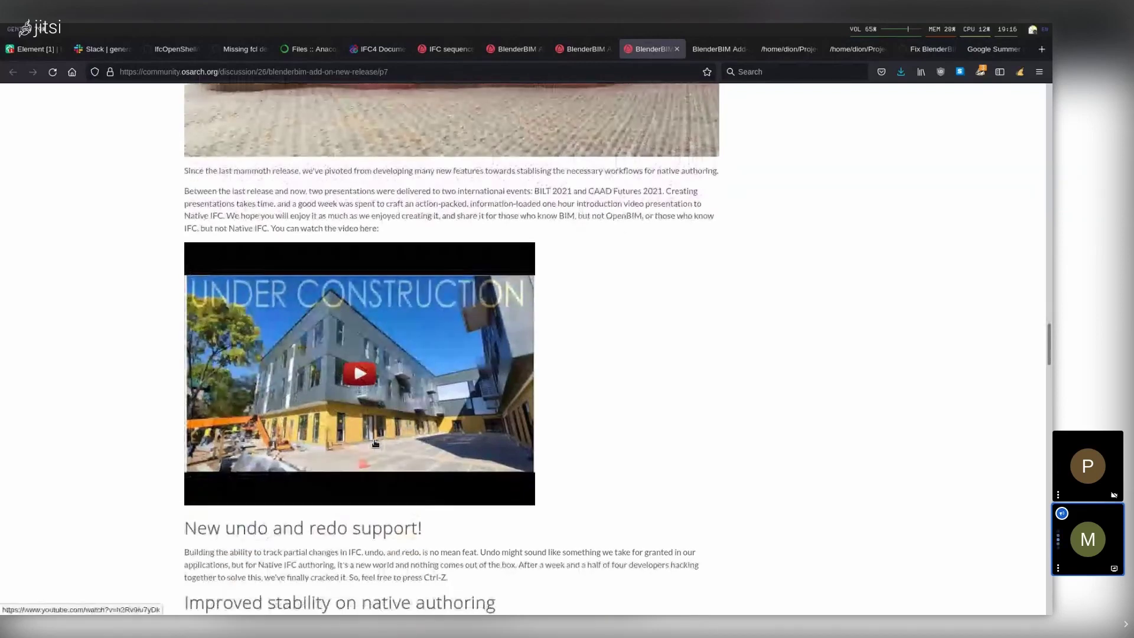
pyautogui.scroll(-3, 375, 443)
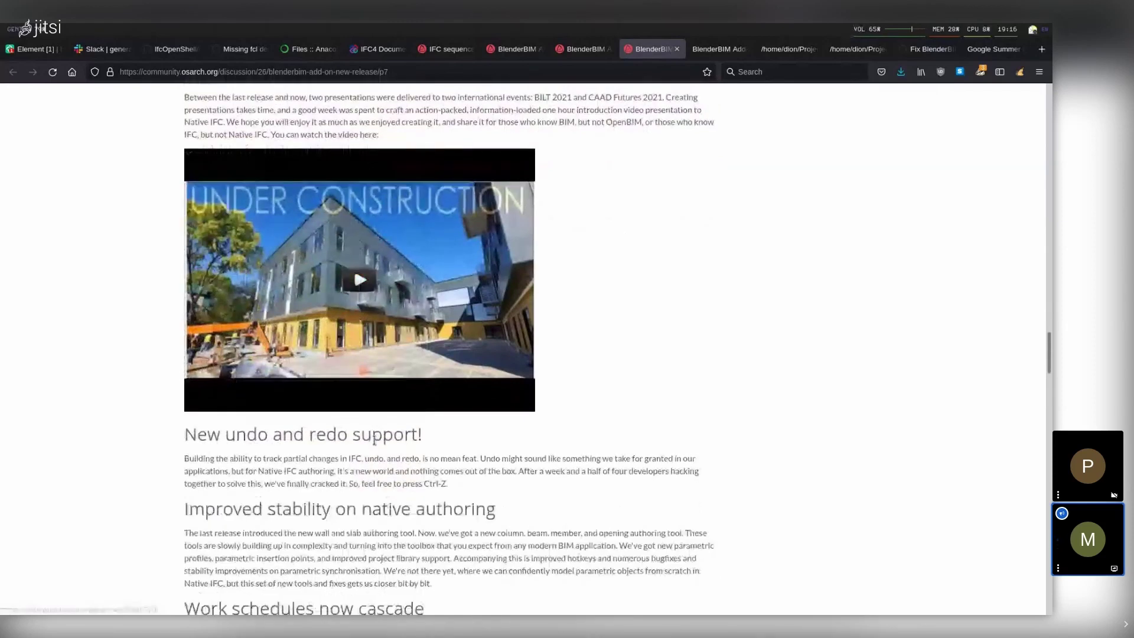
pyautogui.scroll(-2, 374, 439)
pyautogui.tripleClick(232, 376)
pyautogui.click(438, 377)
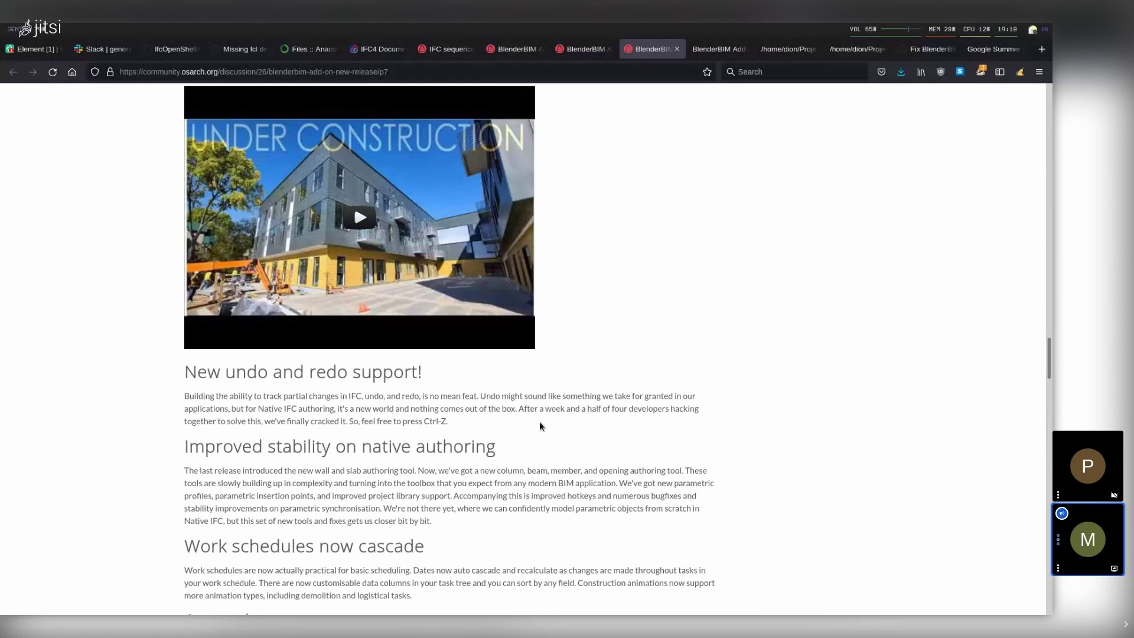
pyautogui.scroll(3, 540, 421)
pyautogui.scroll(3, 540, 425)
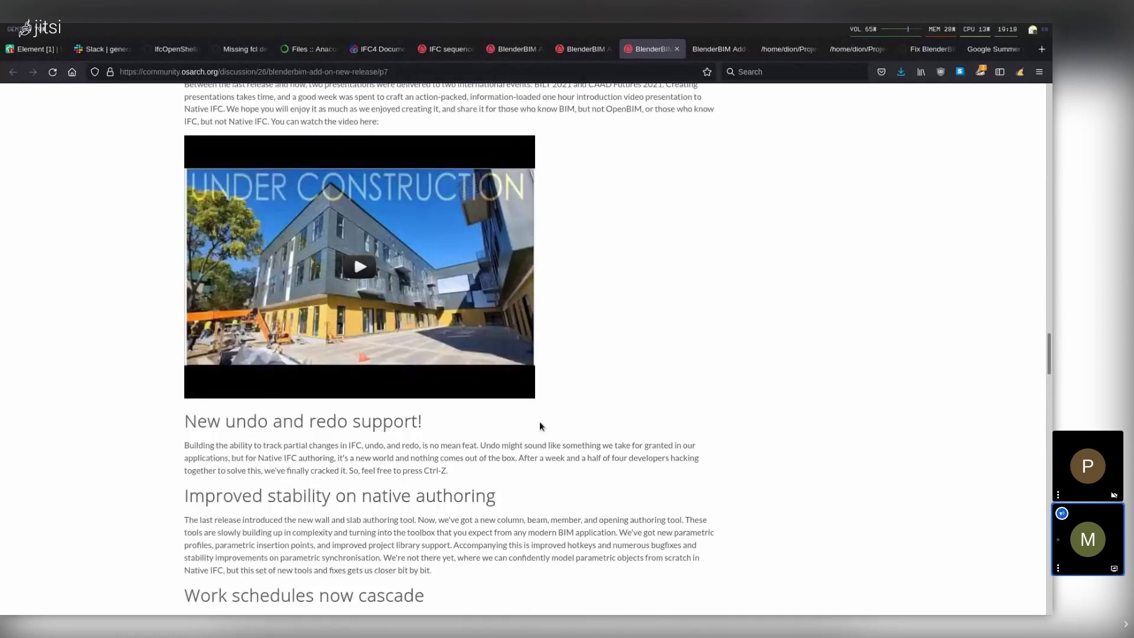
pyautogui.scroll(-4, 579, 506)
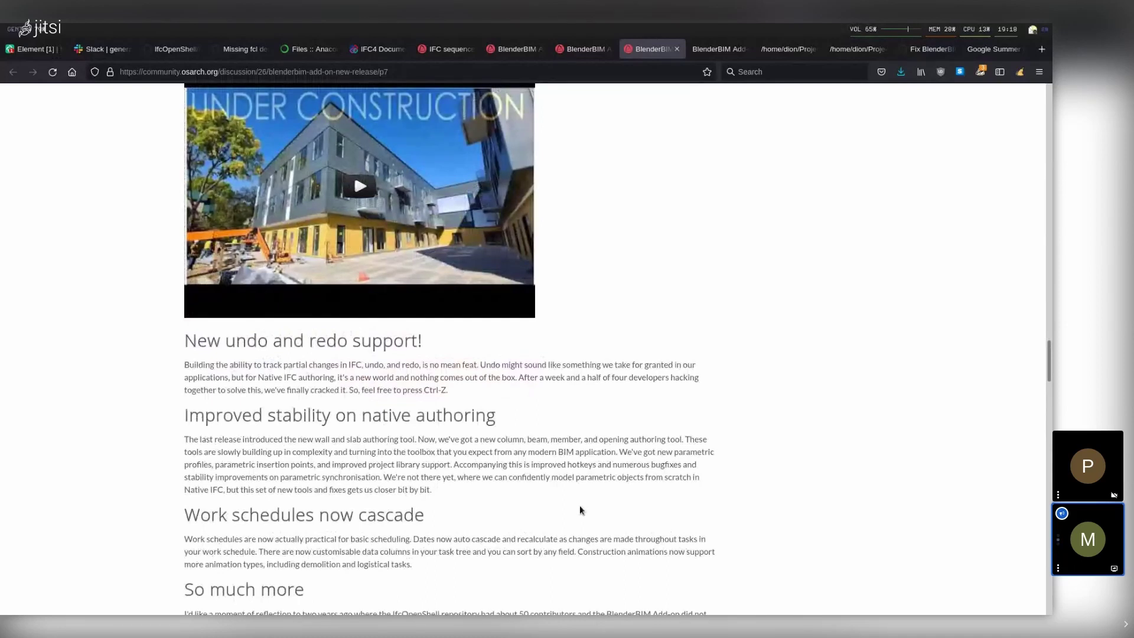
pyautogui.press('super+3')
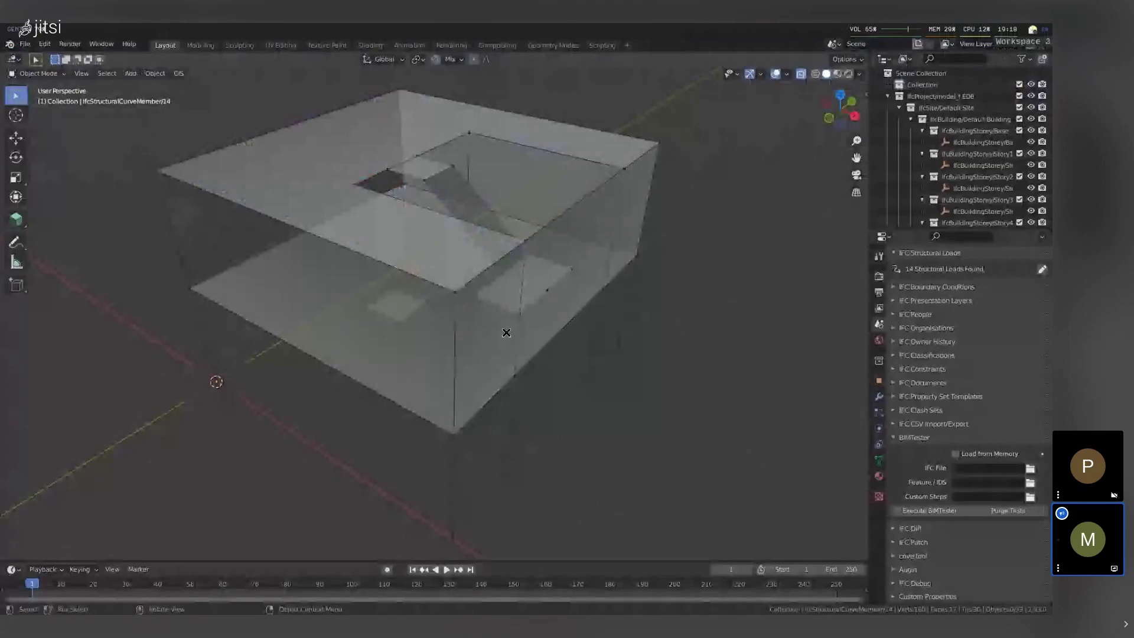
pyautogui.press('super+2')
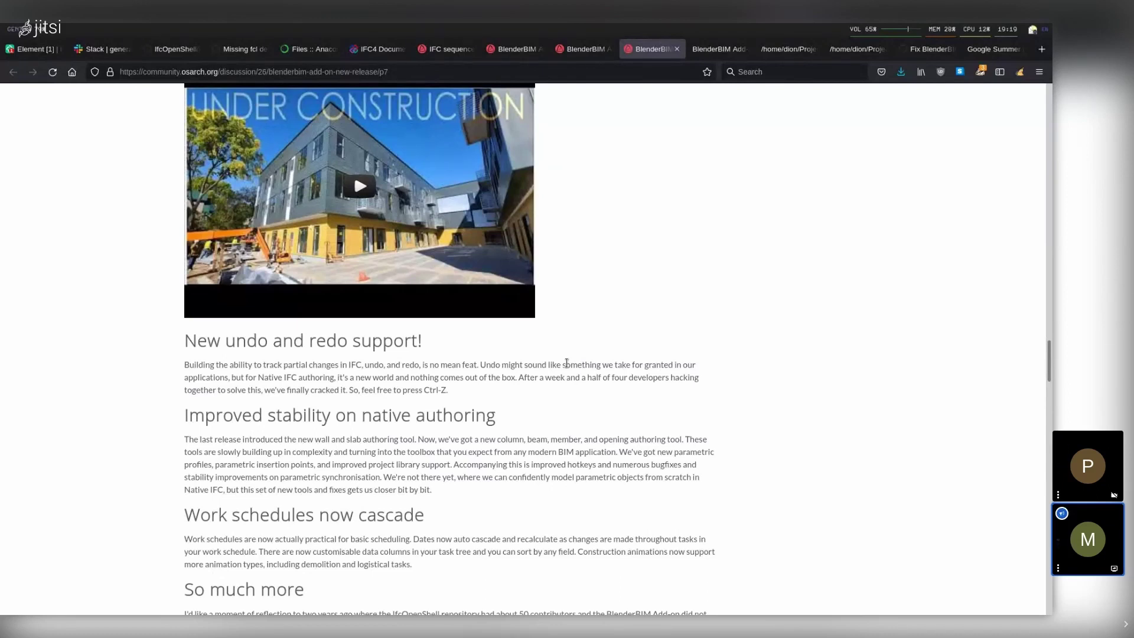
# - Highlight the 'Work schedules now cascade' text, then switch to the BlenderBIM Add-on Roadmap wiki tab
pyautogui.moveTo(229, 515); pyautogui.dragTo(375, 580)
pyautogui.click(384, 568)
pyautogui.scroll(-5, 437, 568)
pyautogui.scroll(3, 436, 567)
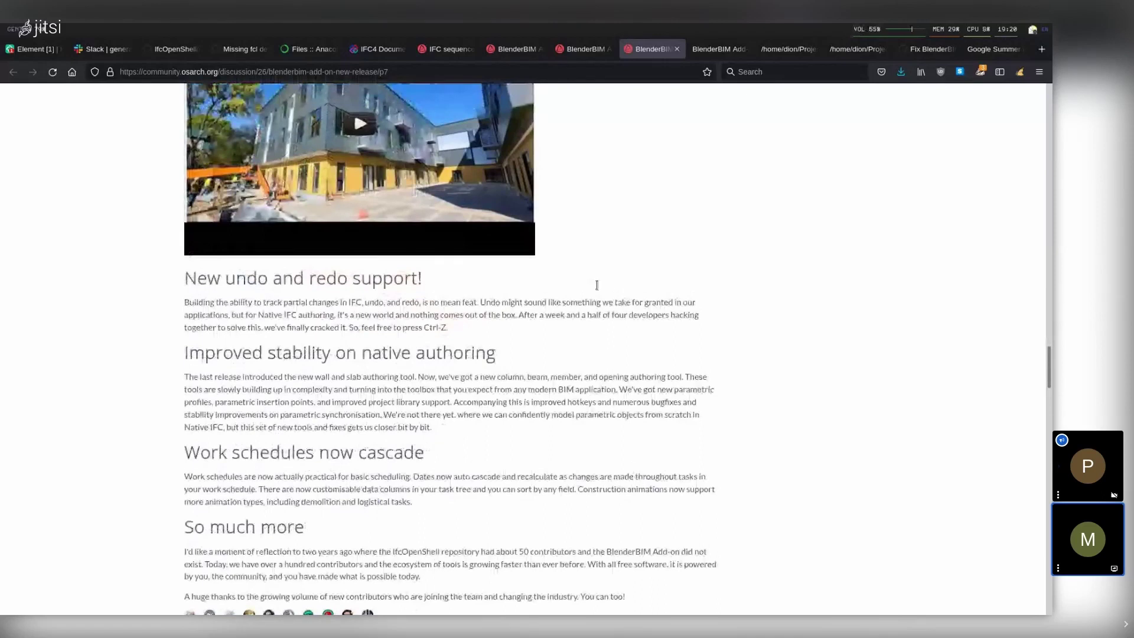
pyautogui.click(514, 49)
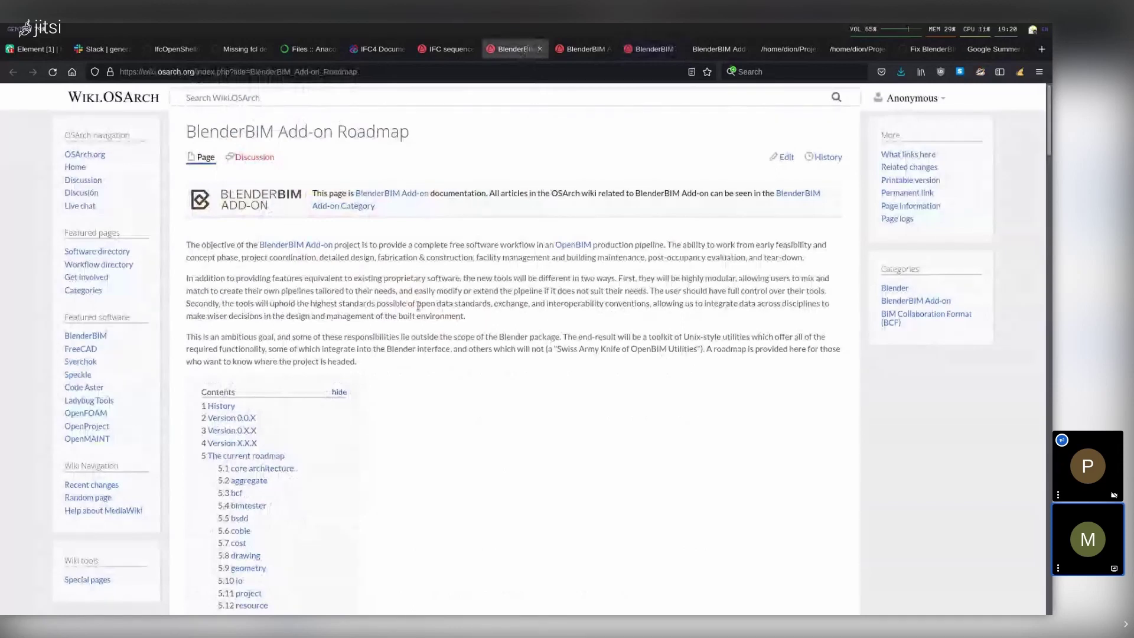
# - Scroll the roadmap to the core architecture notes and highlight the client-server multi-user prototype bullets
pyautogui.scroll(-3, 1050, 170)
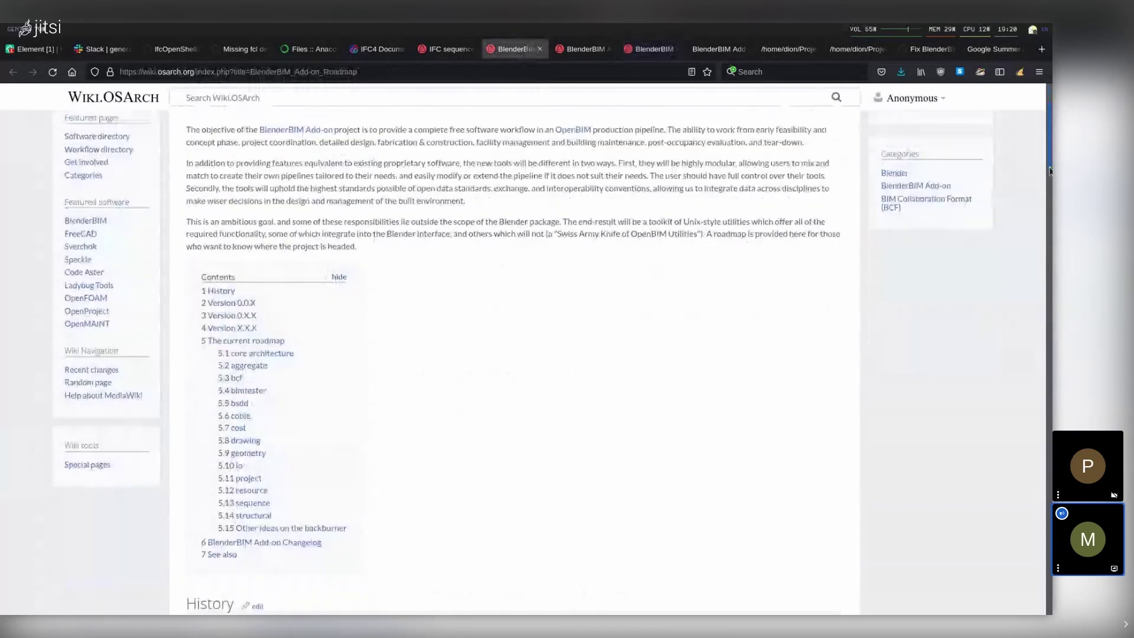
pyautogui.moveTo(1051, 170); pyautogui.dragTo(1032, 363)
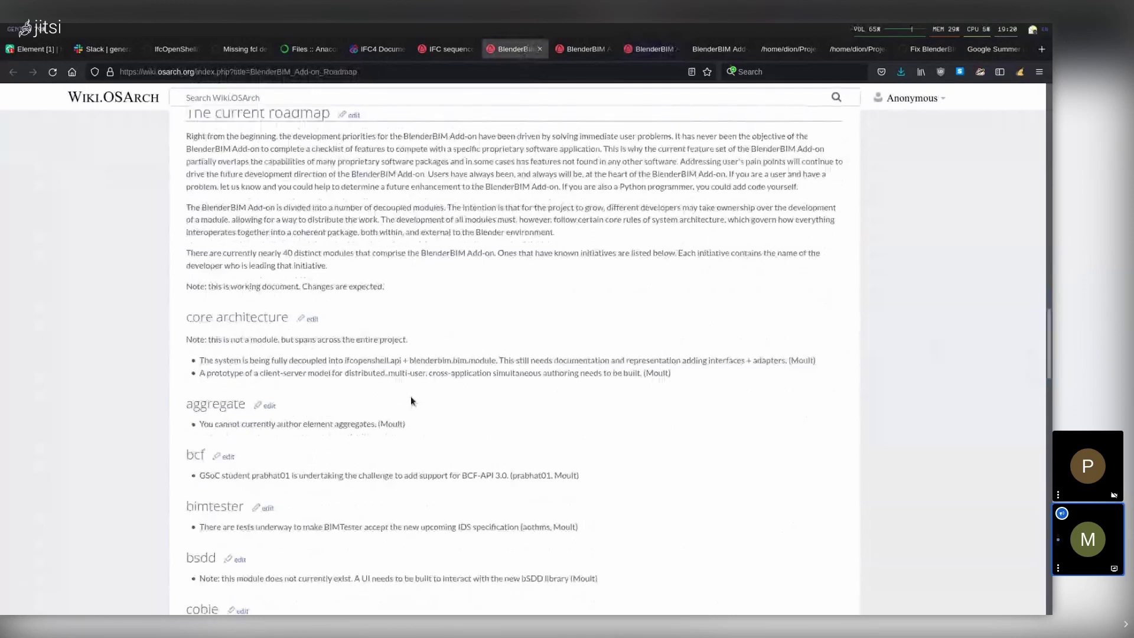
pyautogui.moveTo(445, 361); pyautogui.dragTo(589, 531)
pyautogui.click(558, 485)
pyautogui.click(671, 408)
pyautogui.moveTo(304, 359); pyautogui.dragTo(644, 375)
pyautogui.click(202, 374)
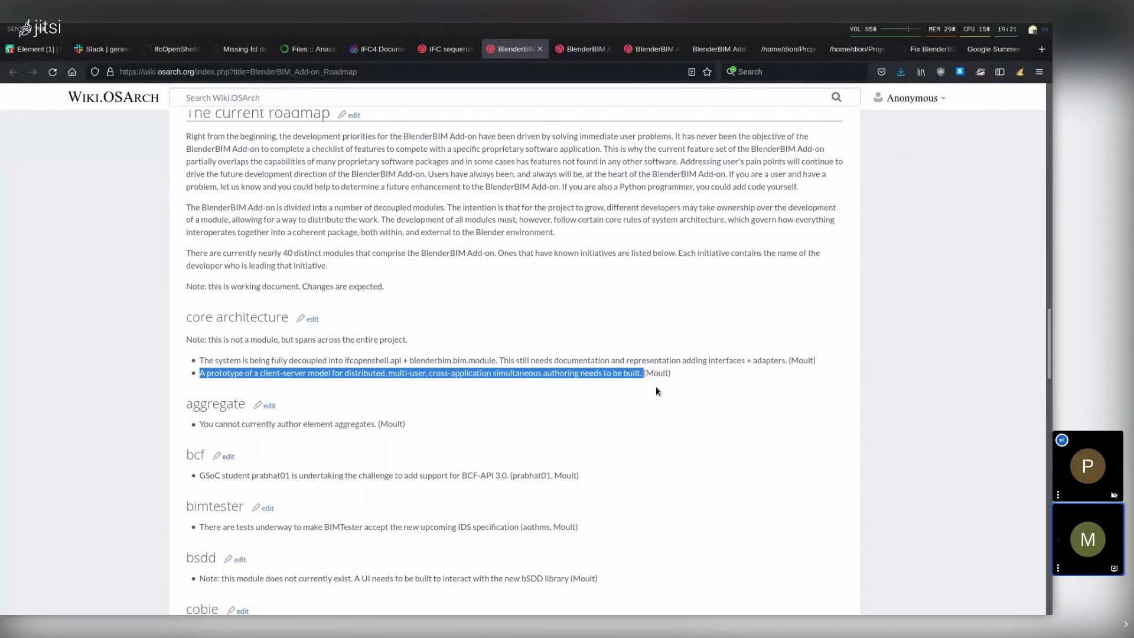
pyautogui.scroll(-1, 598, 392)
pyautogui.scroll(-3, 598, 393)
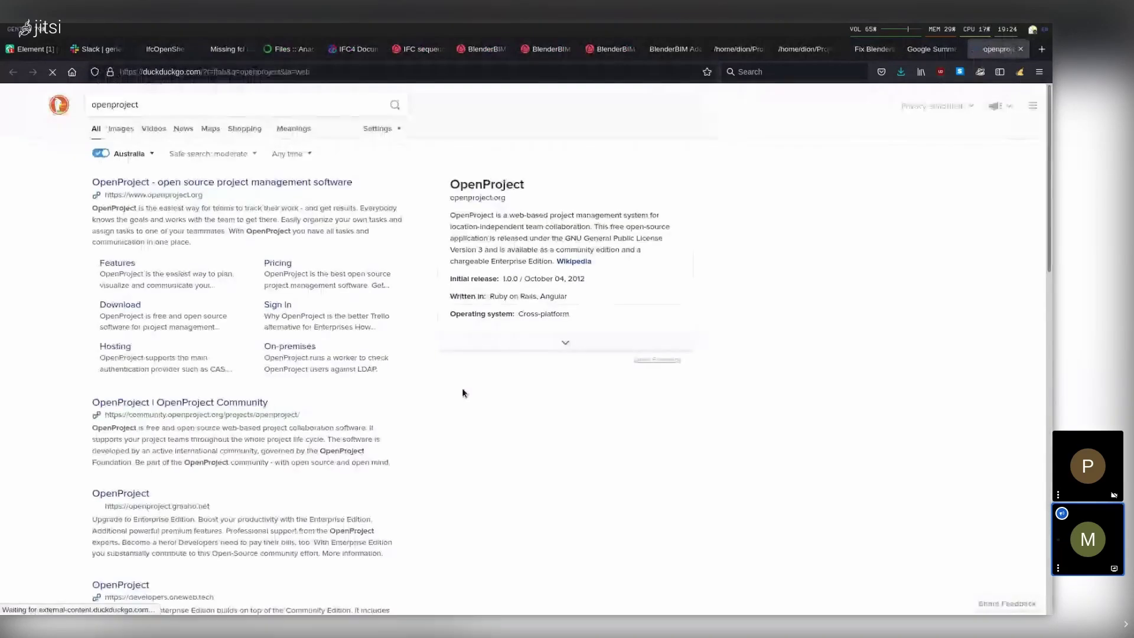
# - Open the official OpenProject site and reveal its Solutions menu with Construction | BIM project management
pyautogui.click(251, 183)
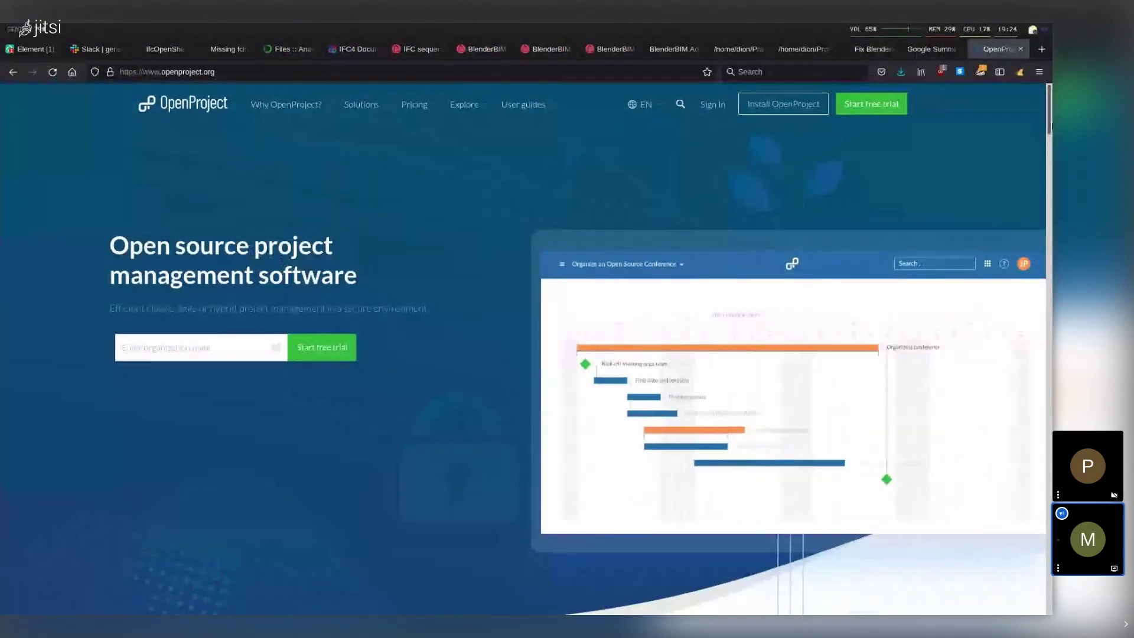
pyautogui.moveTo(1052, 121)
pyautogui.mouseDown()
pyautogui.moveTo(1049, 532)
pyautogui.moveTo(1049, 118)
pyautogui.mouseUp()
pyautogui.moveTo(313, 107)
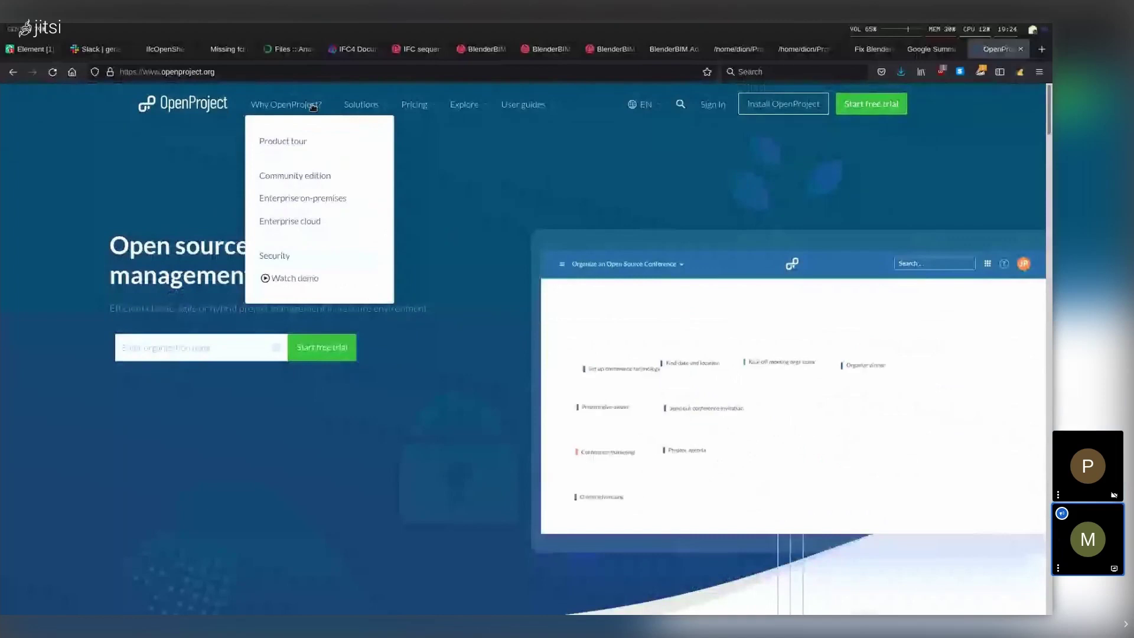
pyautogui.moveTo(351, 102)
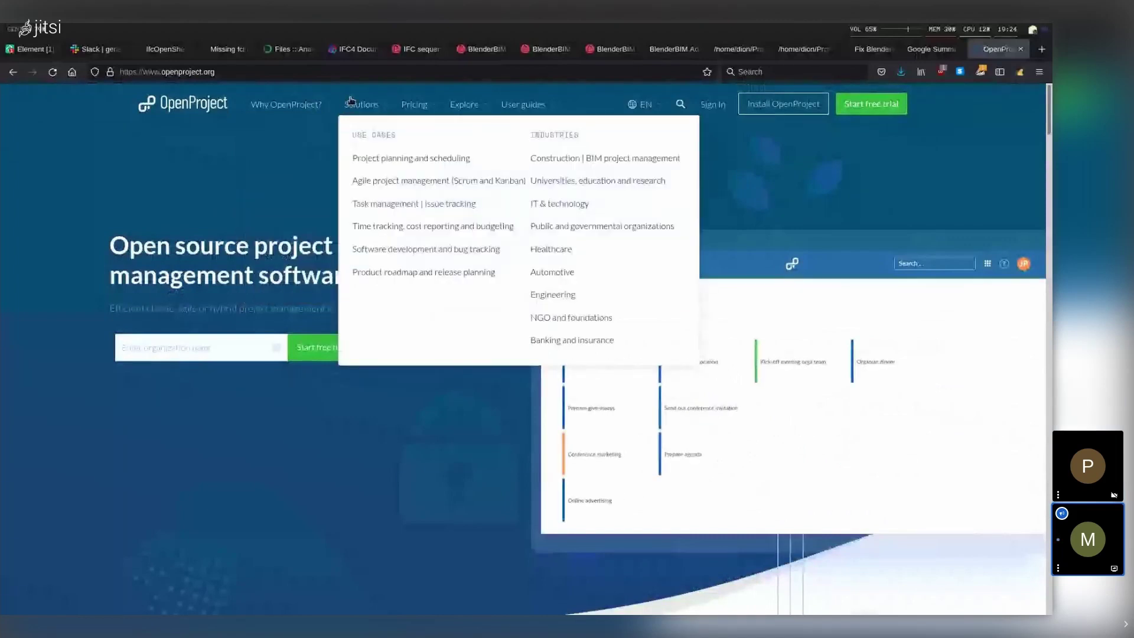
# - Open the Construction | BIM page, play its video muted and skip to about 0:26
pyautogui.click(591, 159)
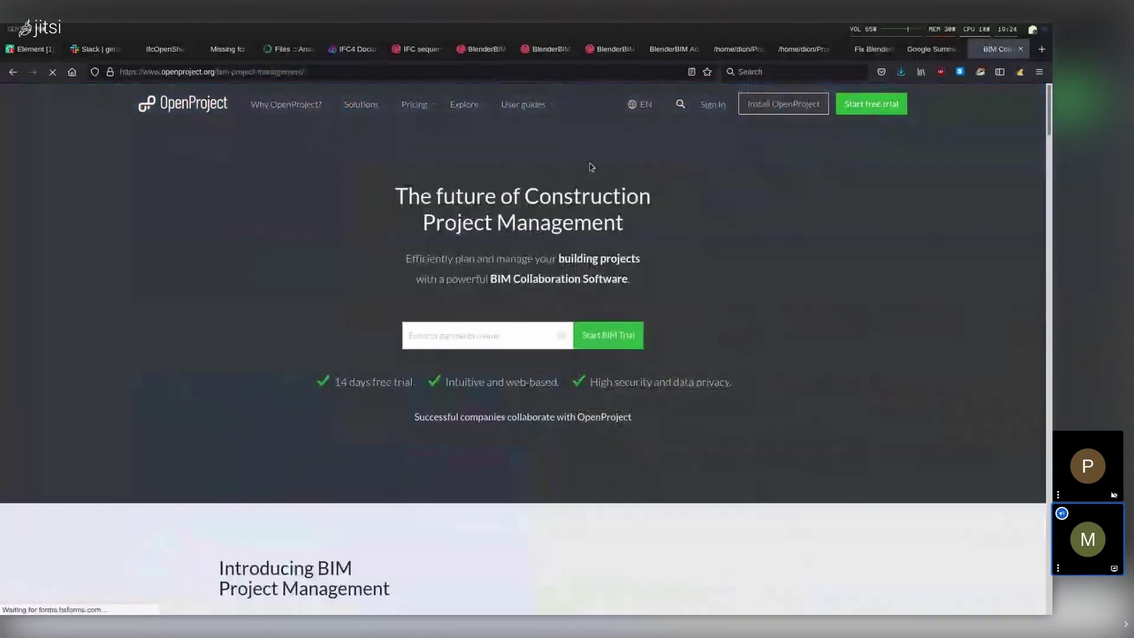
pyautogui.moveTo(1049, 109); pyautogui.dragTo(1025, 132)
pyautogui.click(628, 342)
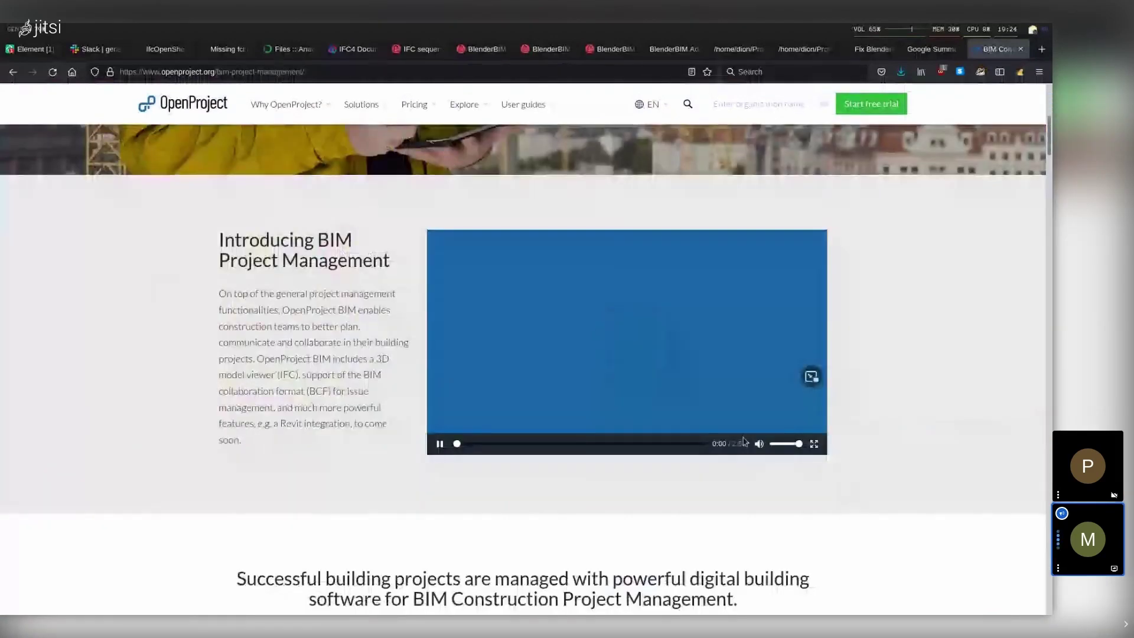
pyautogui.moveTo(798, 444); pyautogui.dragTo(774, 443)
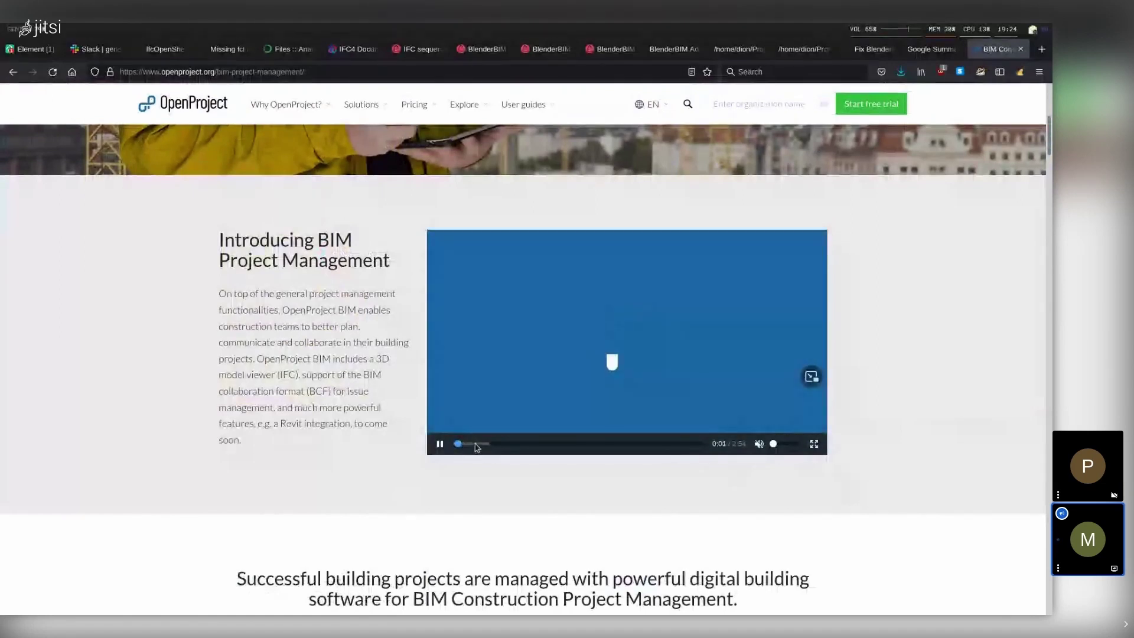
pyautogui.moveTo(476, 447); pyautogui.dragTo(506, 446)
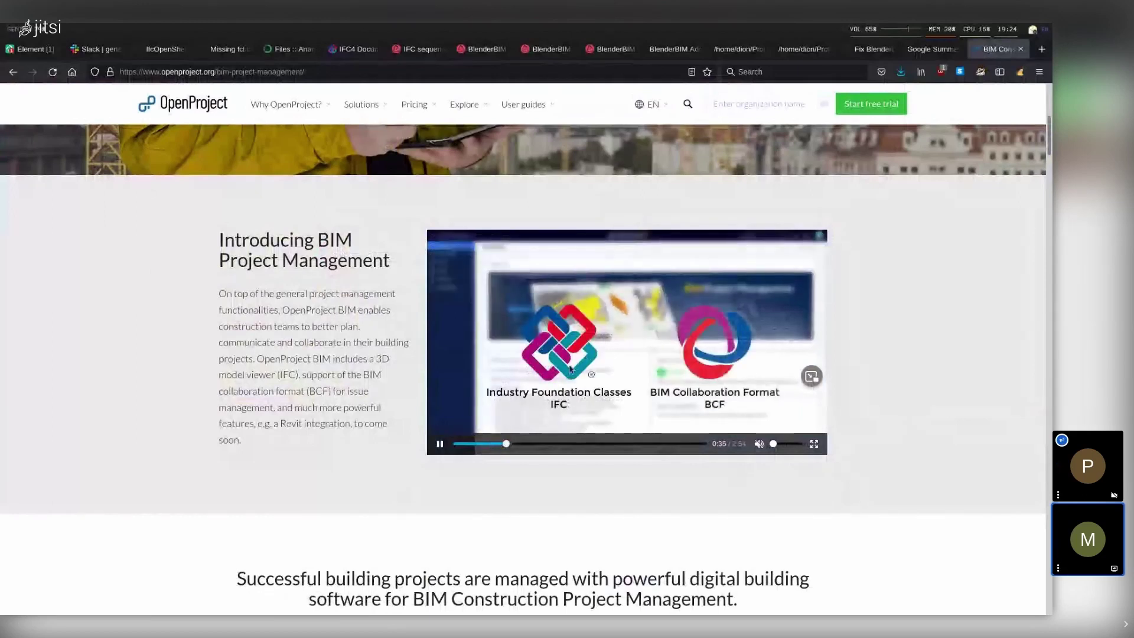
# - Pause on the IFC and BCF logos, then skip ahead through the 3D model to the clash-issue grid
pyautogui.click(544, 385)
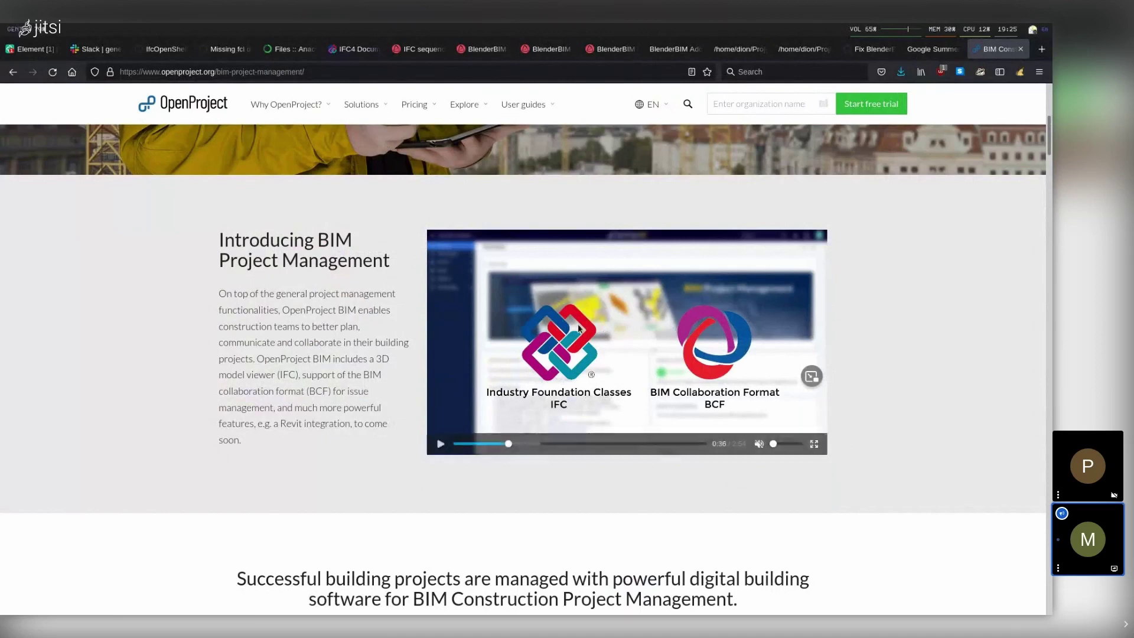
pyautogui.click(516, 444)
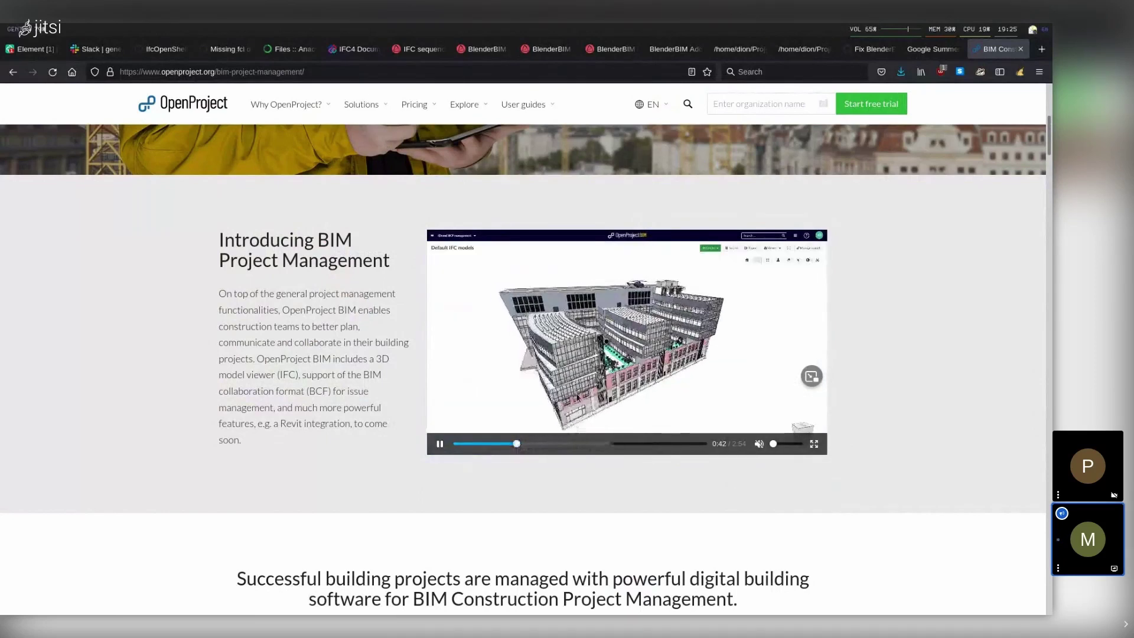
pyautogui.click(544, 444)
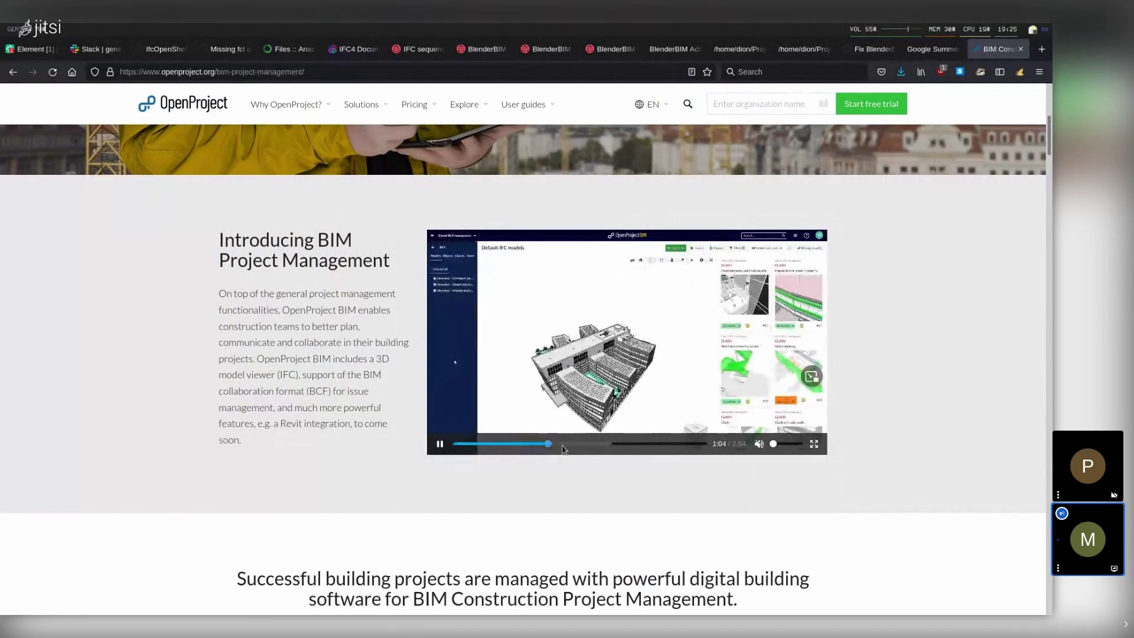
pyautogui.click(560, 443)
pyautogui.click(577, 444)
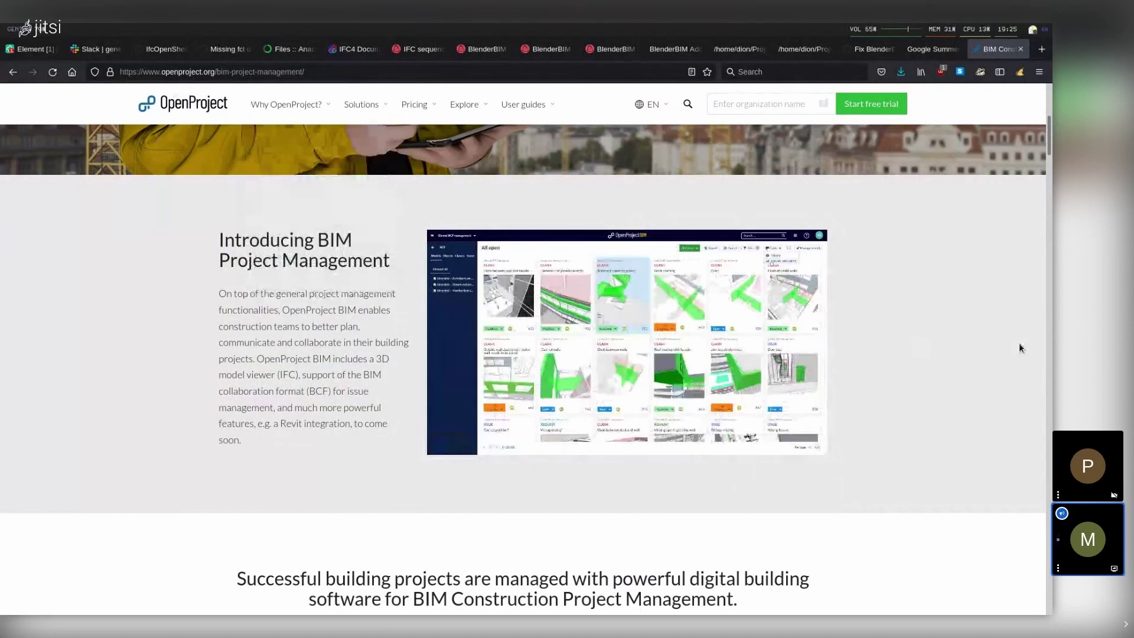
pyautogui.scroll(5, 913, 342)
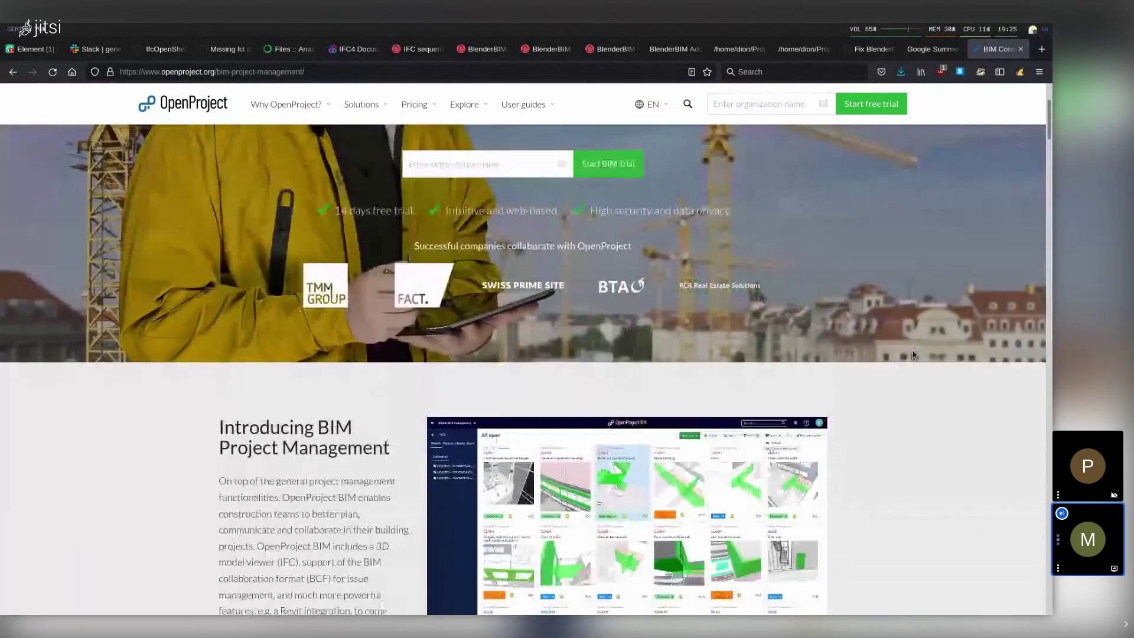
pyautogui.scroll(-5, 913, 356)
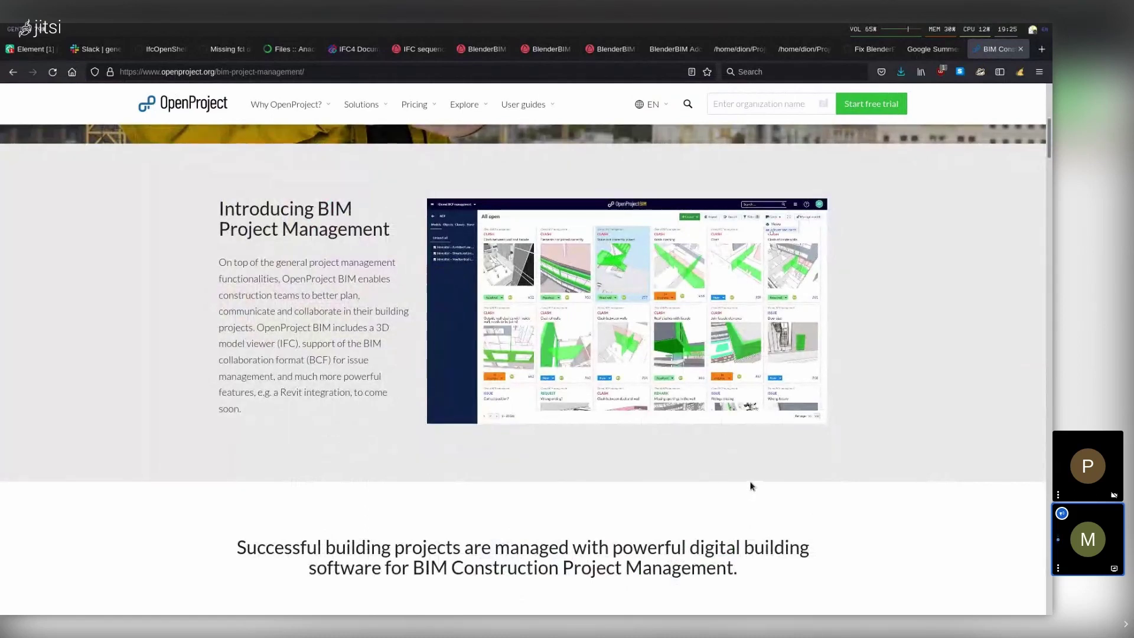
pyautogui.hotkey('ctrl', 'w')
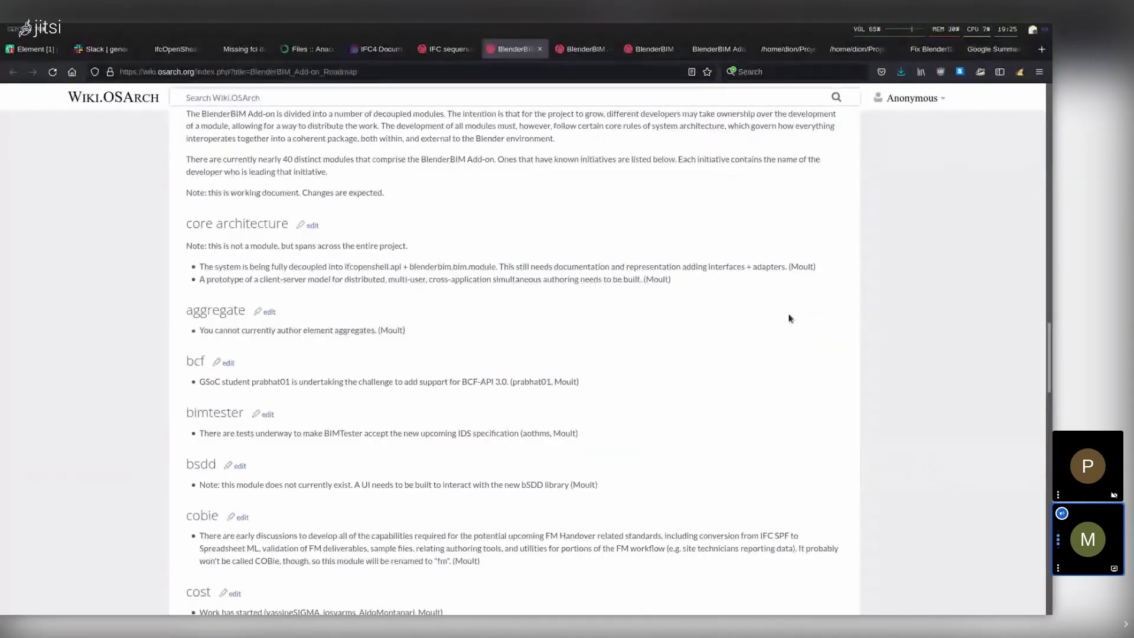
pyautogui.scroll(-5, 547, 396)
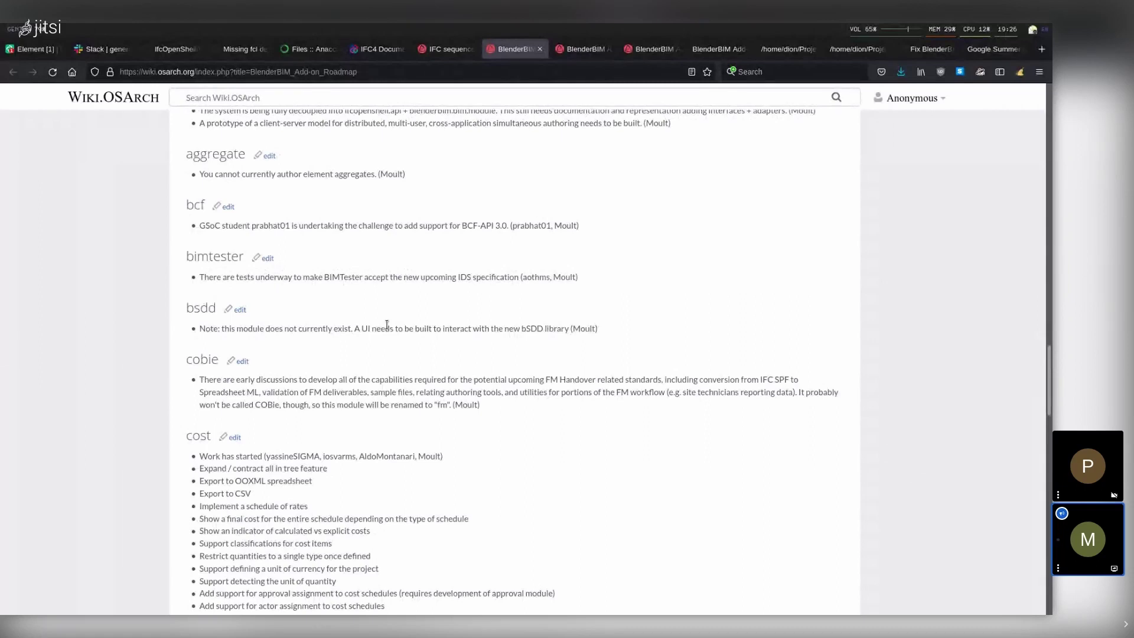
pyautogui.scroll(-2, 387, 325)
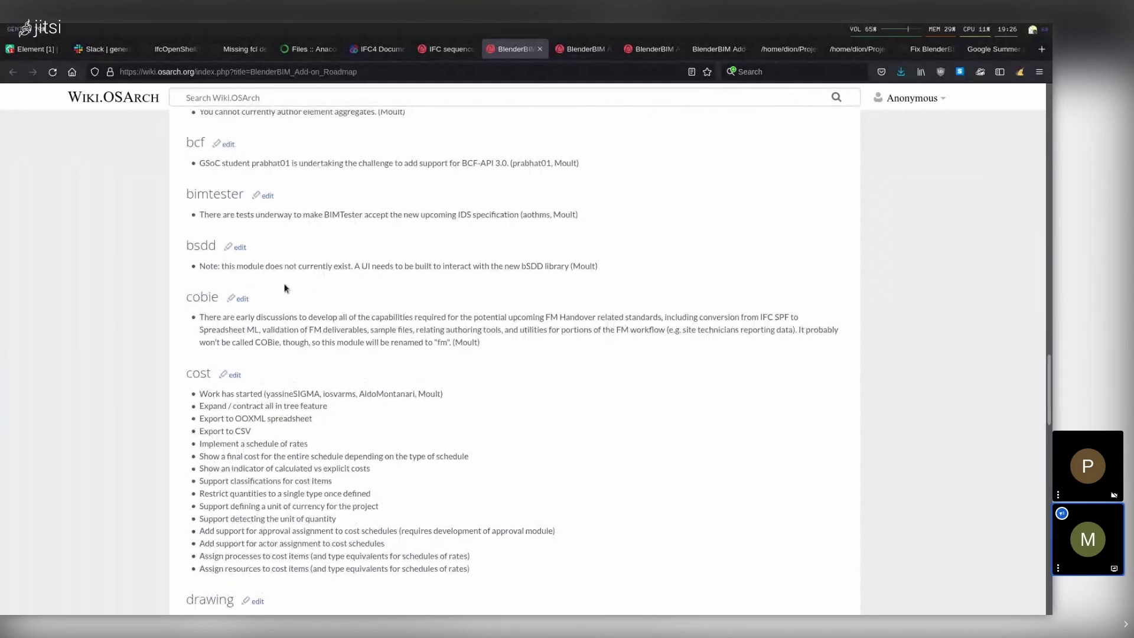
pyautogui.moveTo(293, 304); pyautogui.dragTo(591, 355)
pyautogui.click(603, 359)
# - Skim the roadmap's drawing and cost list notes, then switch to the IFC sequence concepts page
pyautogui.scroll(-3, 604, 359)
pyautogui.moveTo(273, 402); pyautogui.dragTo(554, 422)
pyautogui.click(555, 422)
pyautogui.scroll(-1, 554, 420)
pyautogui.scroll(1, 583, 415)
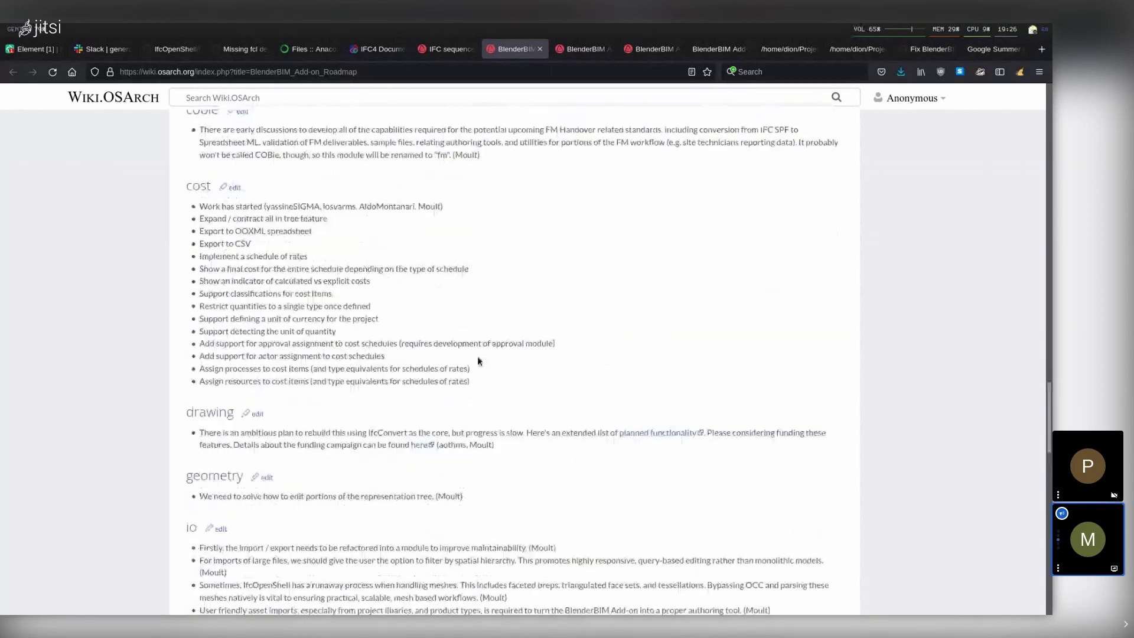
pyautogui.scroll(-1, 423, 278)
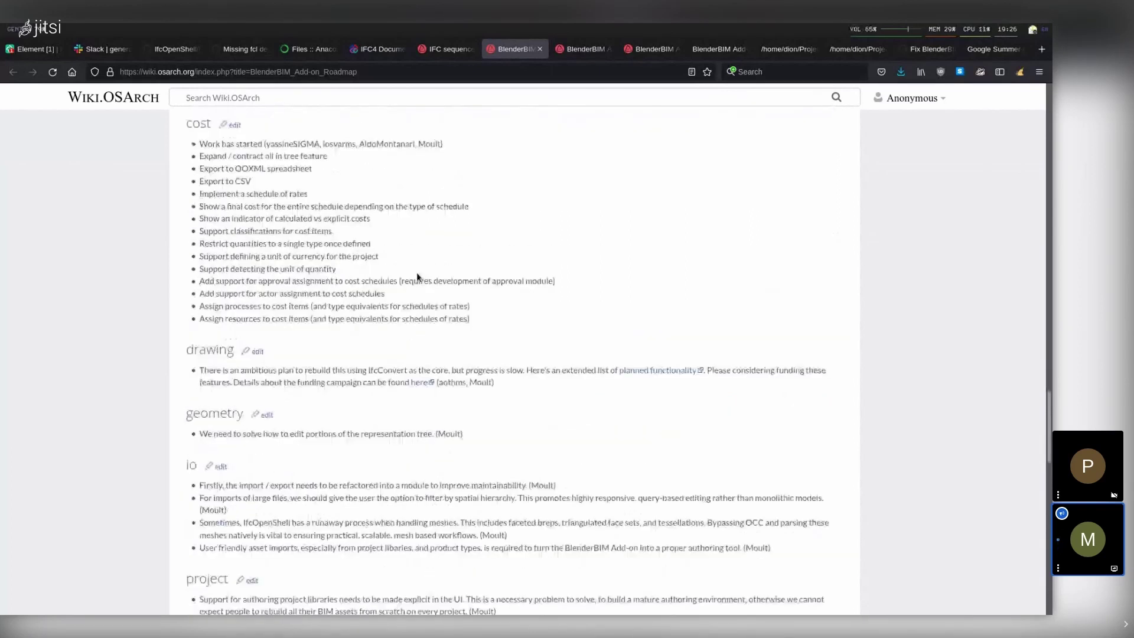
pyautogui.moveTo(476, 306); pyautogui.dragTo(467, 202)
pyautogui.click(465, 196)
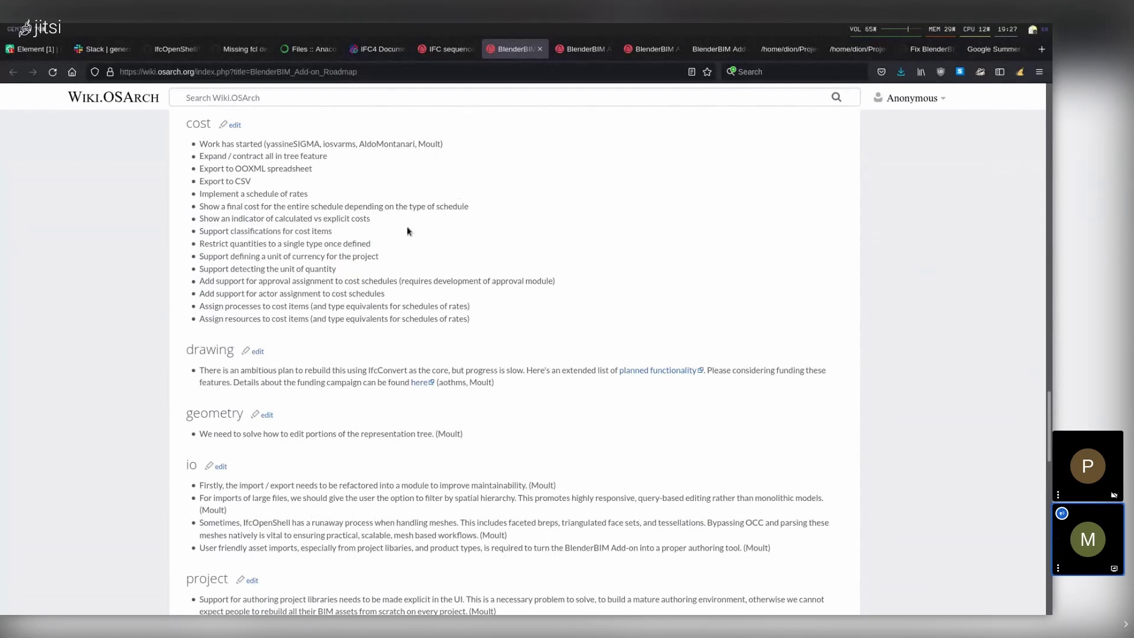
pyautogui.click(446, 49)
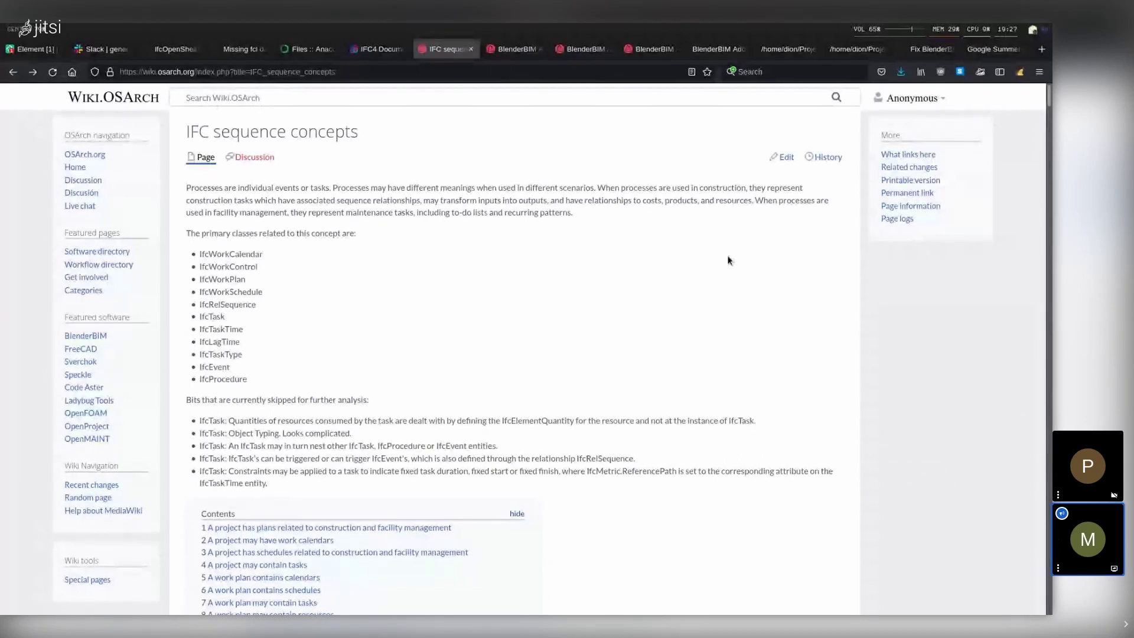
pyautogui.moveTo(1047, 108); pyautogui.dragTo(1048, 328)
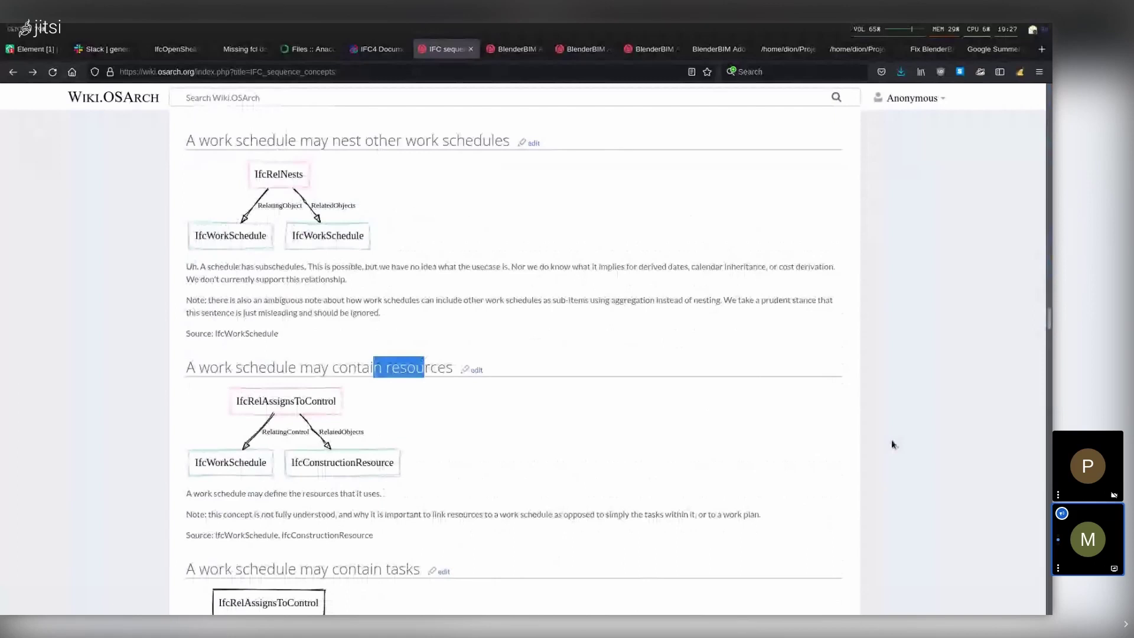
pyautogui.scroll(-3, 1052, 330)
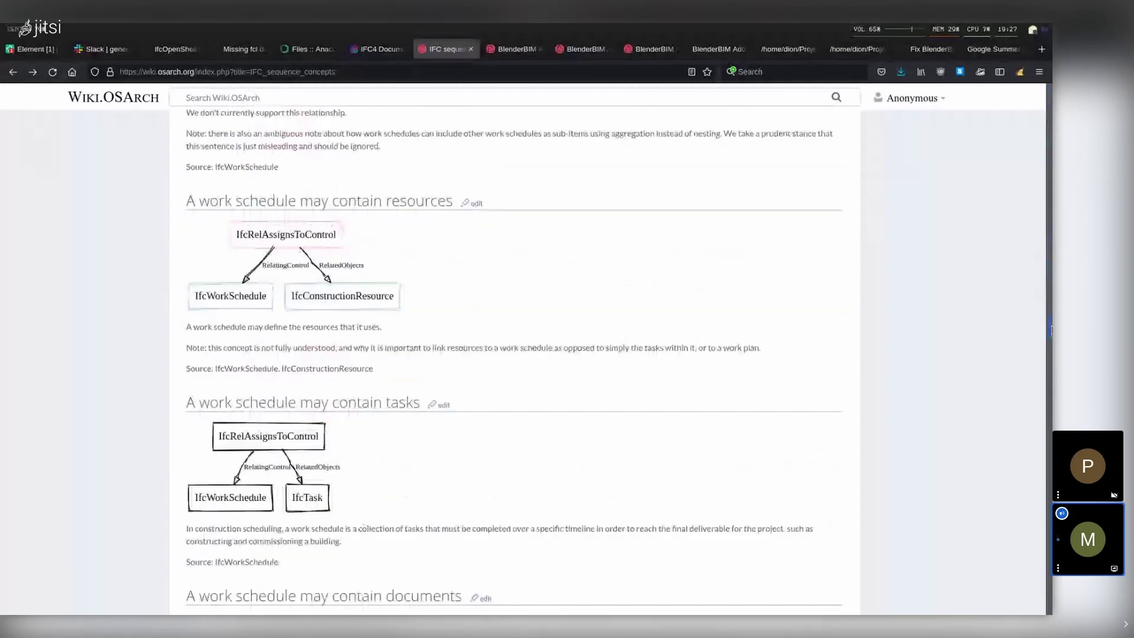
pyautogui.moveTo(1052, 329); pyautogui.dragTo(1051, 561)
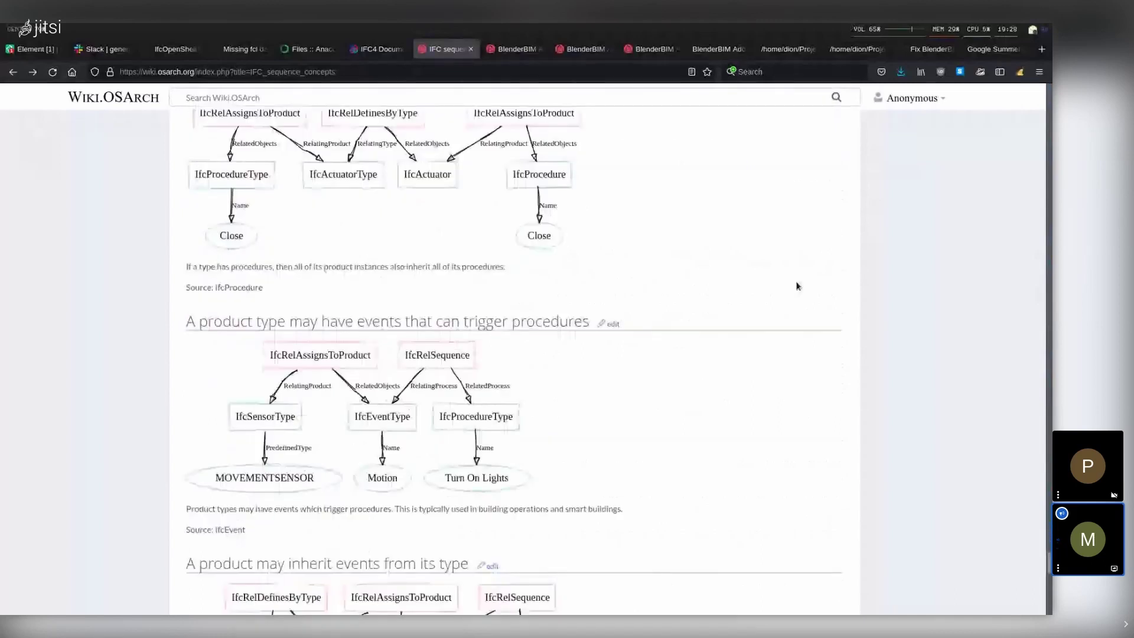
pyautogui.scroll(20, 797, 286)
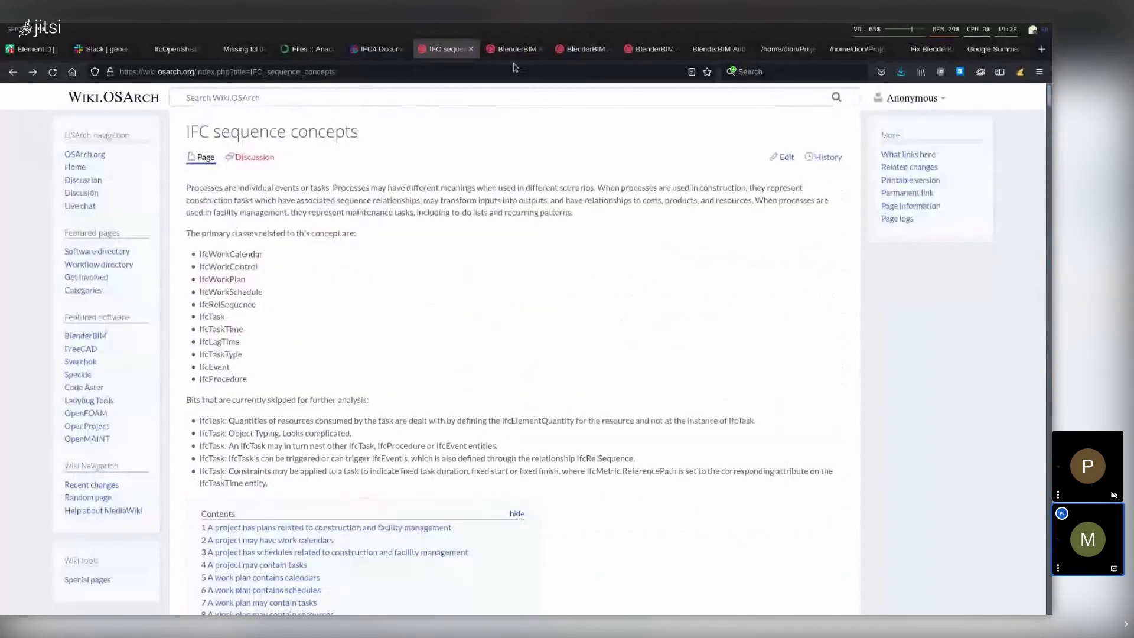
# - Return to the BlenderBIM Add-on Roadmap page, then switch to Blender and orbit the building model
pyautogui.click(513, 50)
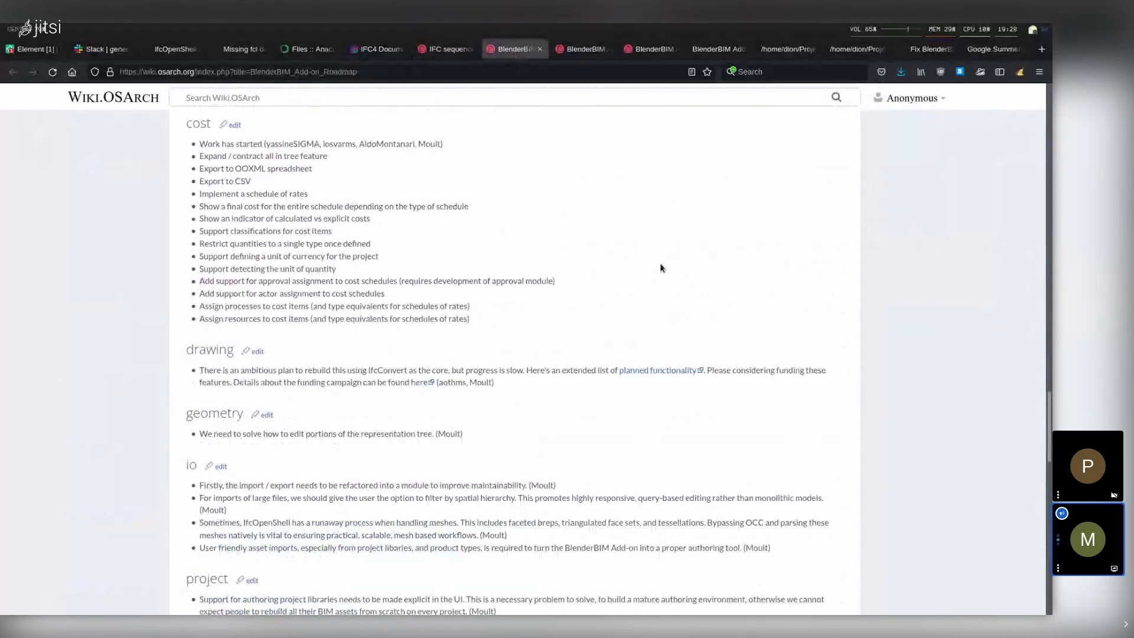
pyautogui.press('super+3')
pyautogui.moveTo(660, 263); pyautogui.dragTo(568, 339, button='middle')
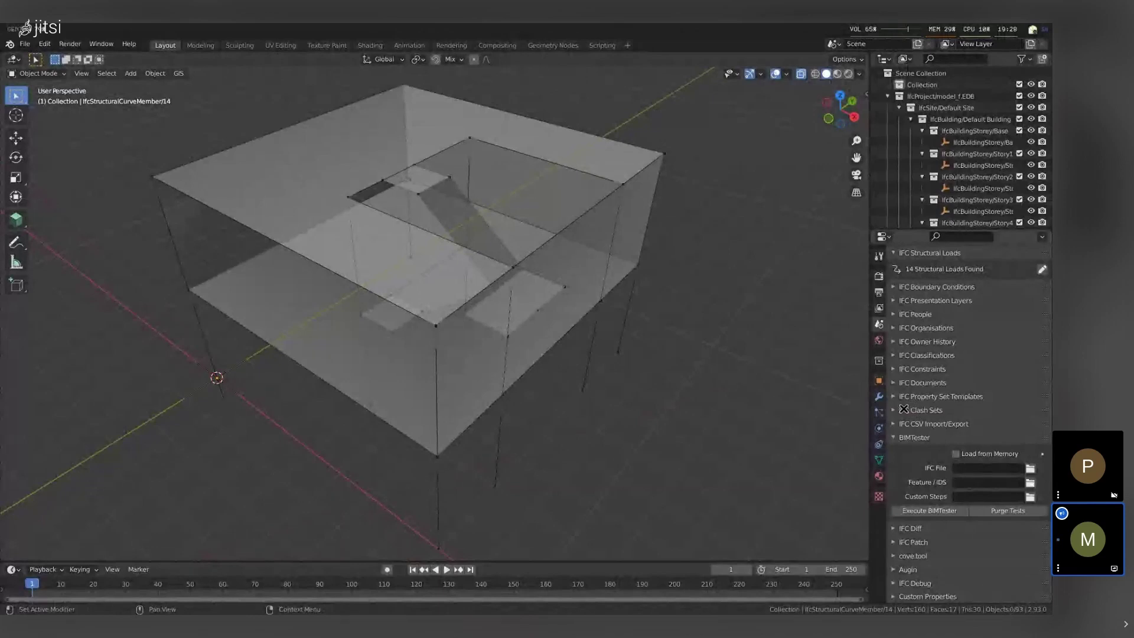
# - Orbit the translucent structural model to view its slabs, opening and columns from above
pyautogui.moveTo(843, 398); pyautogui.dragTo(820, 398, button='middle')
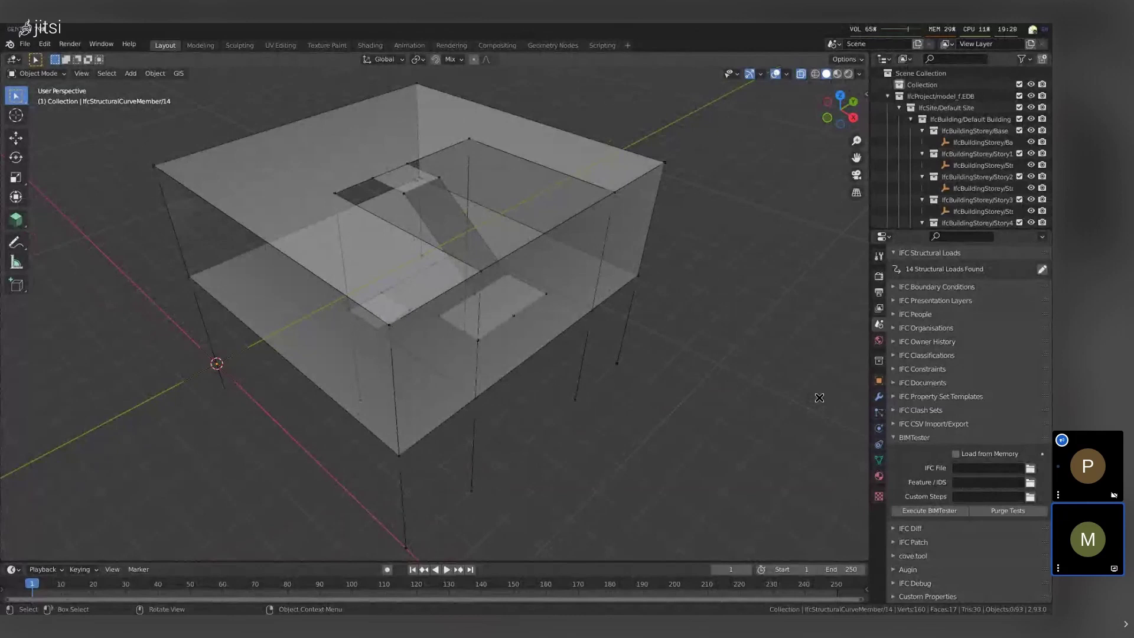
pyautogui.press('alt')
# - Scroll the roadmap wiki to the structural and backburner ideas sections, then return to Blender
pyautogui.press('super+2')
pyautogui.scroll(-7, 812, 401)
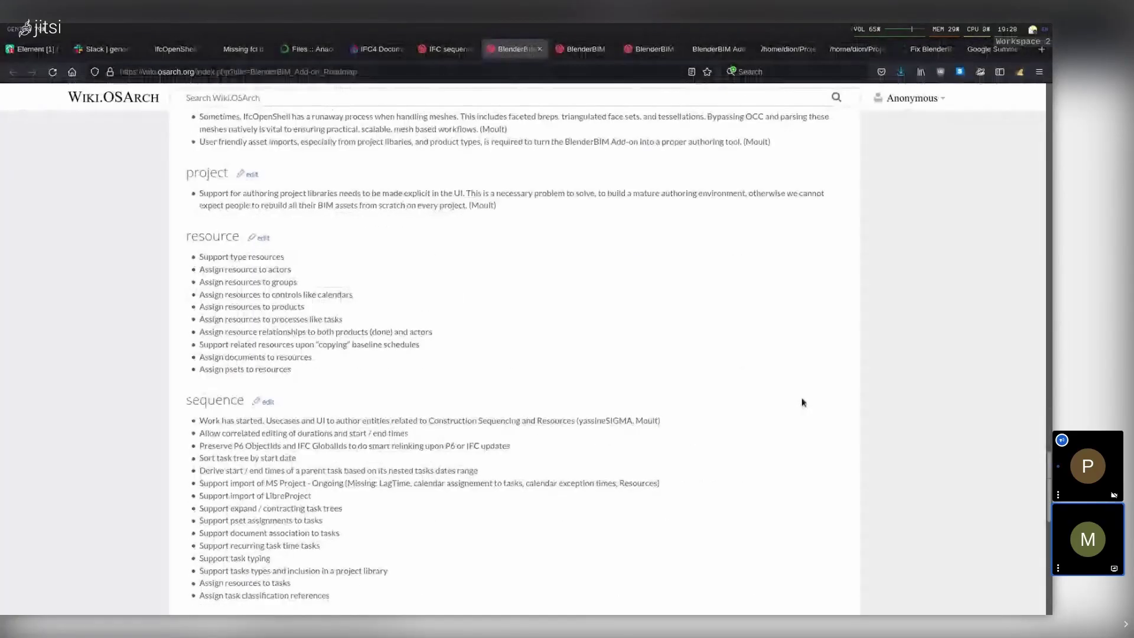
pyautogui.scroll(-3, 803, 403)
pyautogui.scroll(-3, 803, 402)
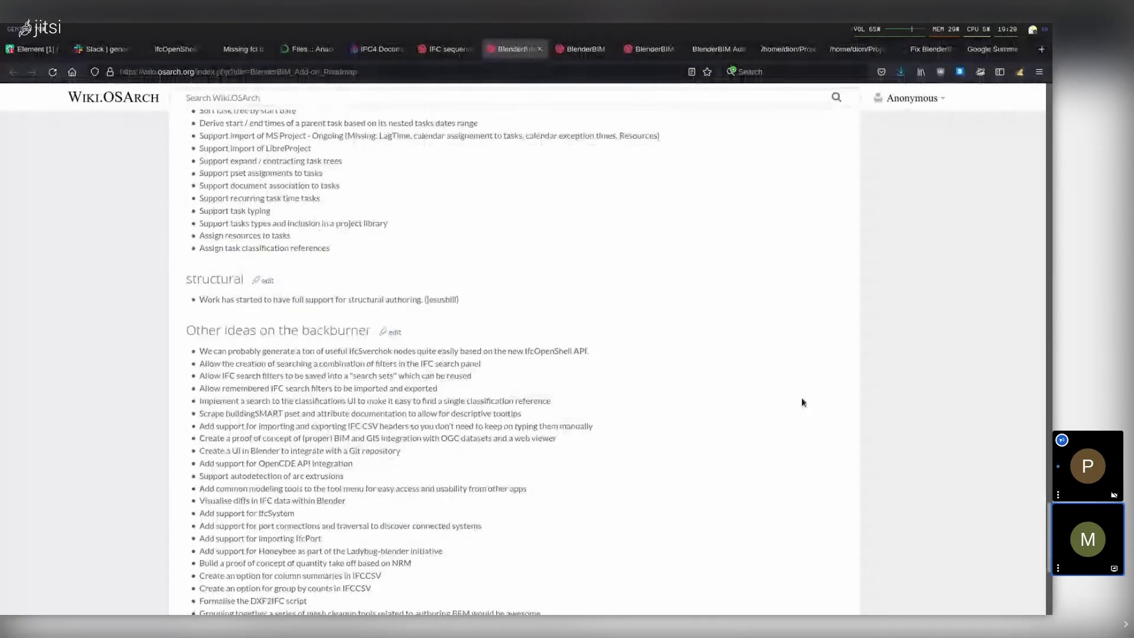
pyautogui.scroll(-3, 803, 402)
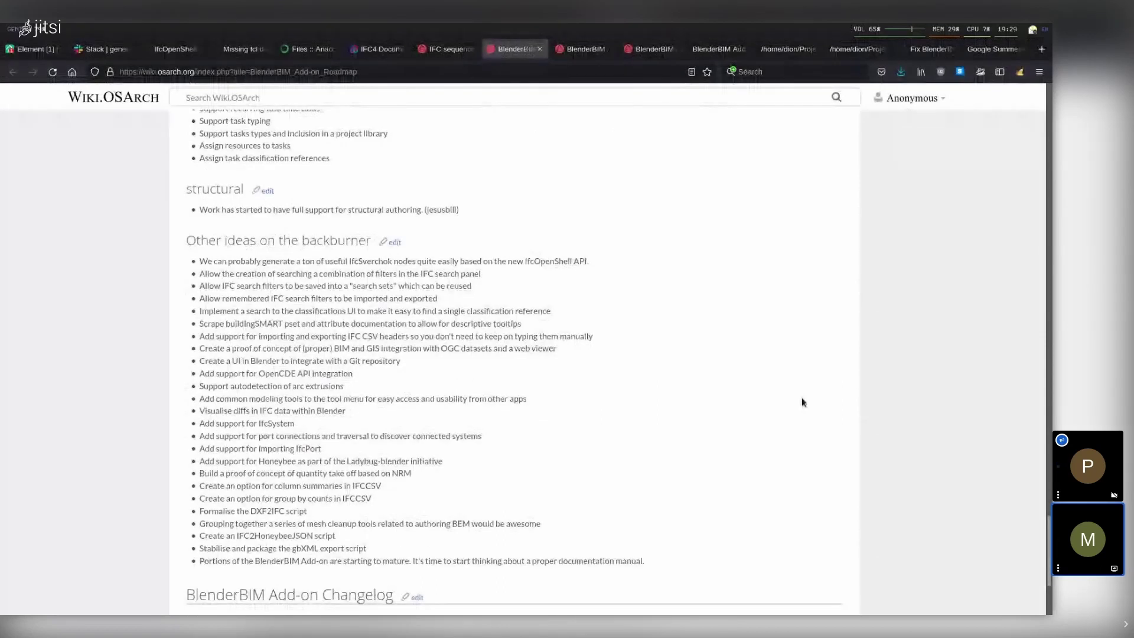
pyautogui.press('super+3')
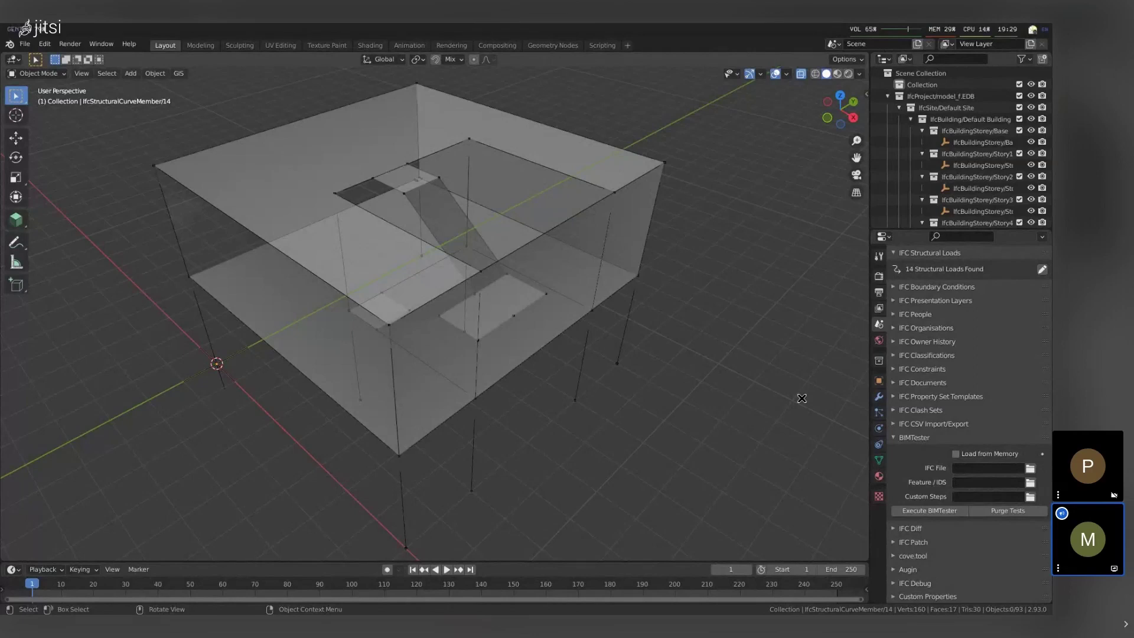
pyautogui.moveTo(127, 241); pyautogui.dragTo(170, 252, button='middle')
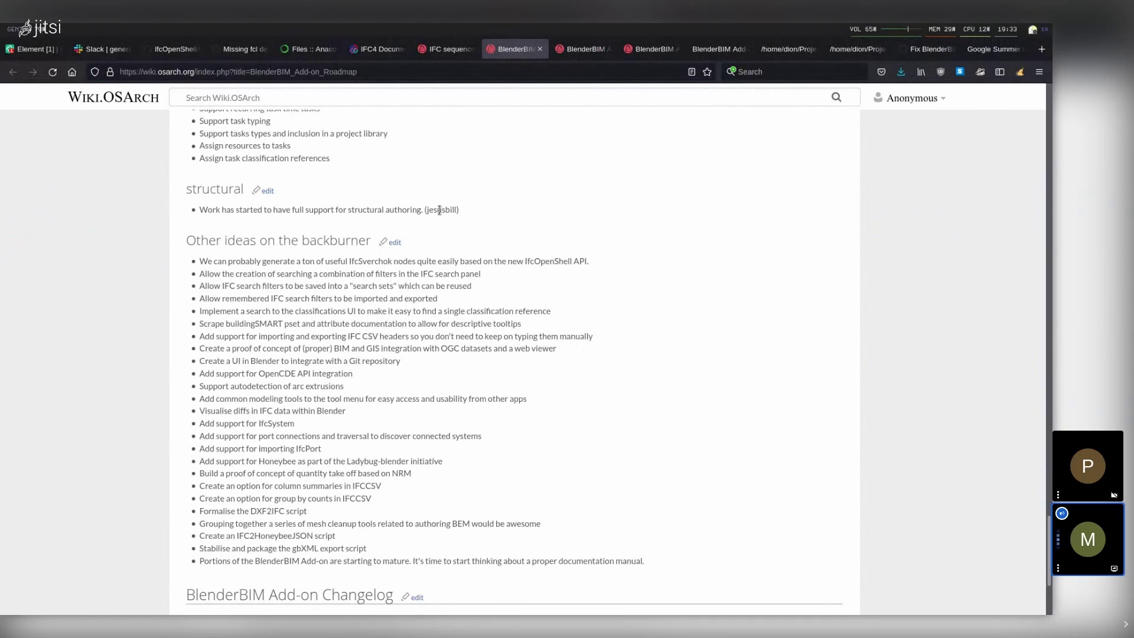
# - Load osarch.org in a new tab, then return to the BlenderBIM release forum post
pyautogui.hotkey('ctrl', 't')
pyautogui.write('osarch.org')
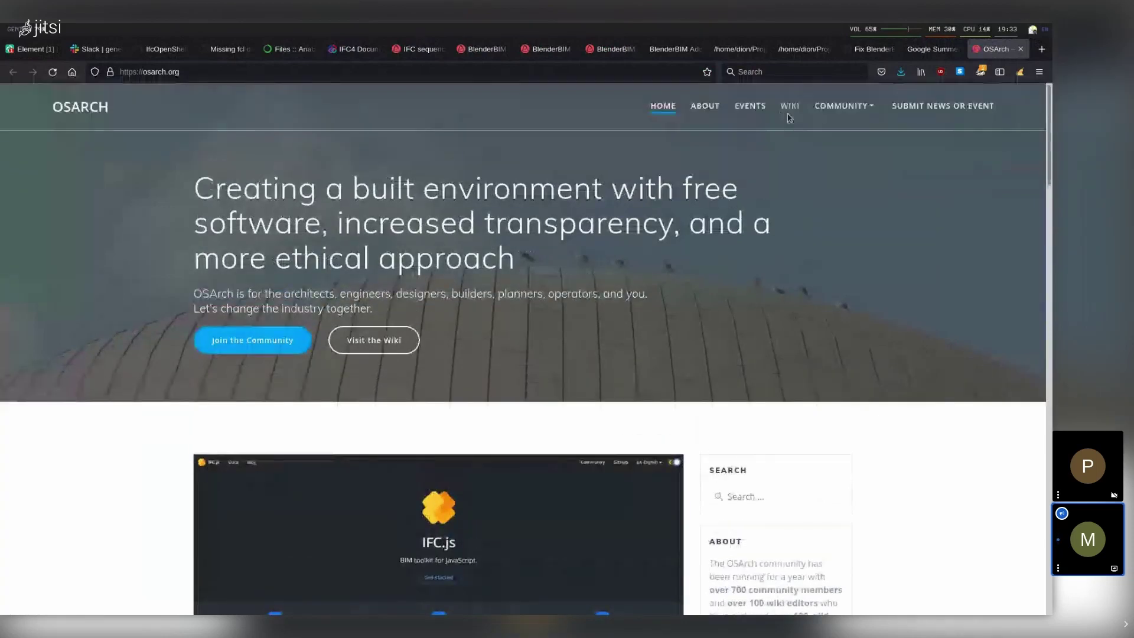
pyautogui.click(609, 49)
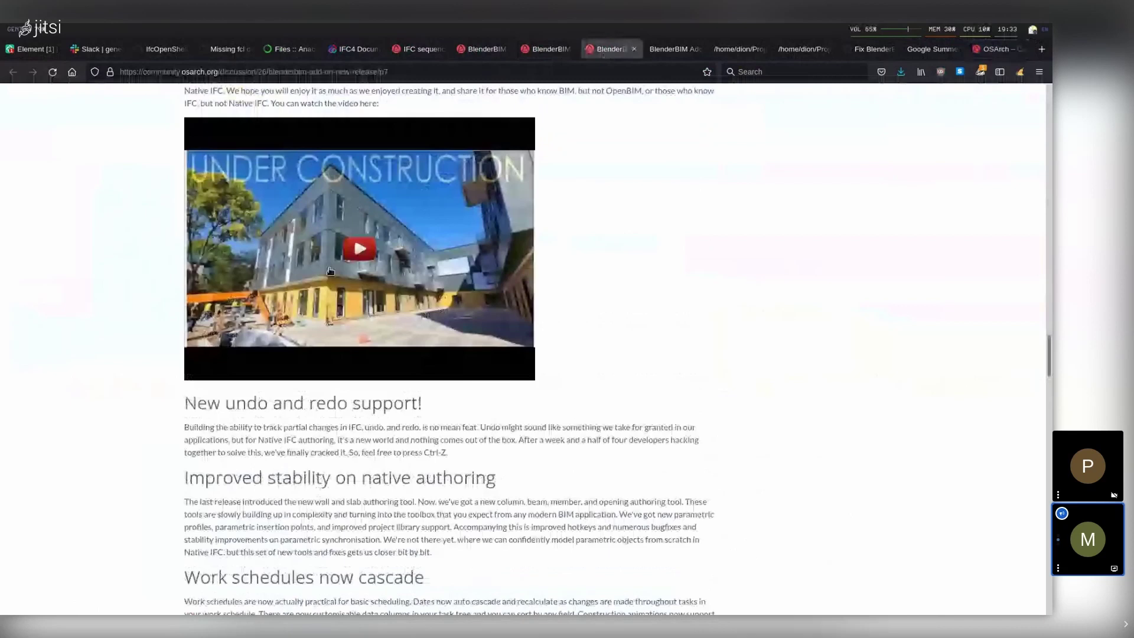
pyautogui.scroll(3, 330, 271)
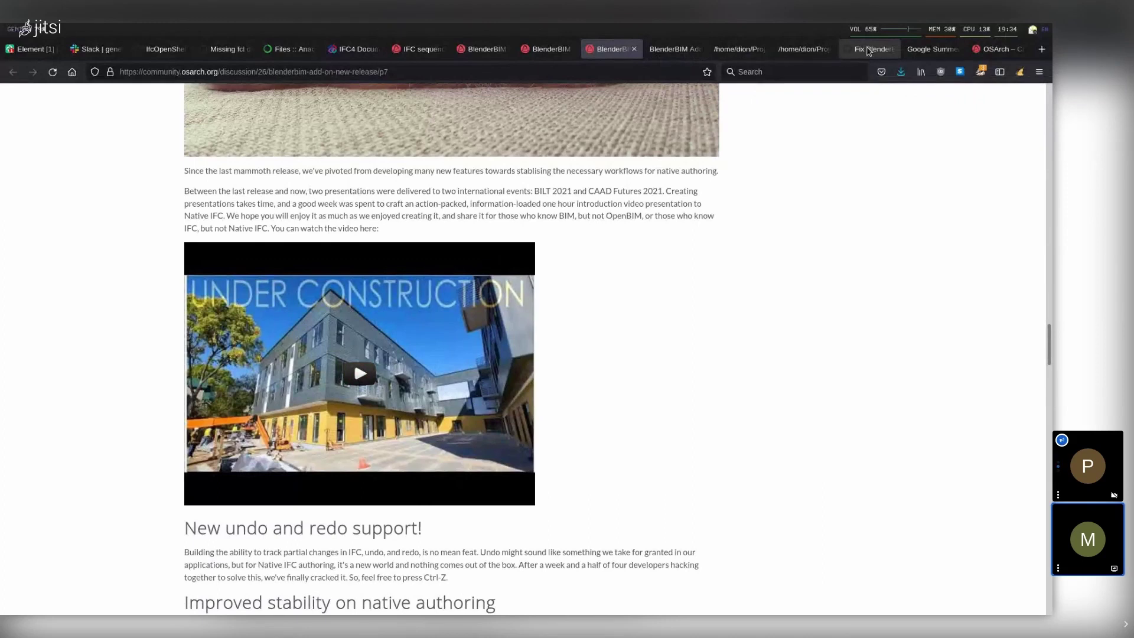
pyautogui.hotkey('ctrl', 't')
pyautogui.press('w')
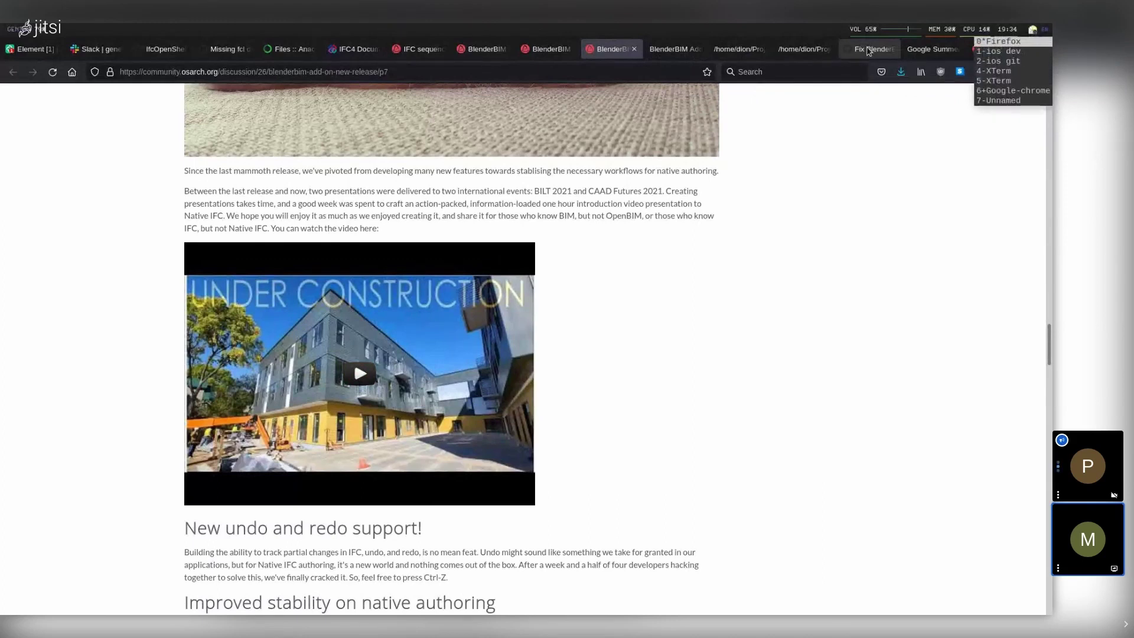